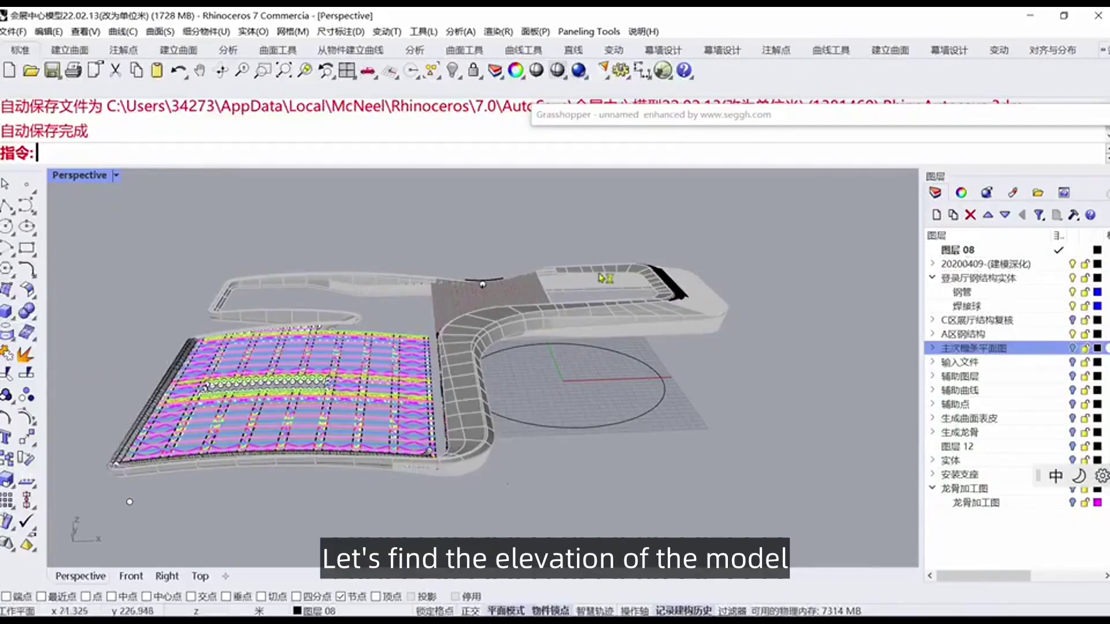
# - Turn on the 主次檩条平面图 floor plan layer so the plan shows together with the structural model
pyautogui.moveTo(482, 284); pyautogui.dragTo(550, 289, button='right')
pyautogui.scroll(12, 440, 343)
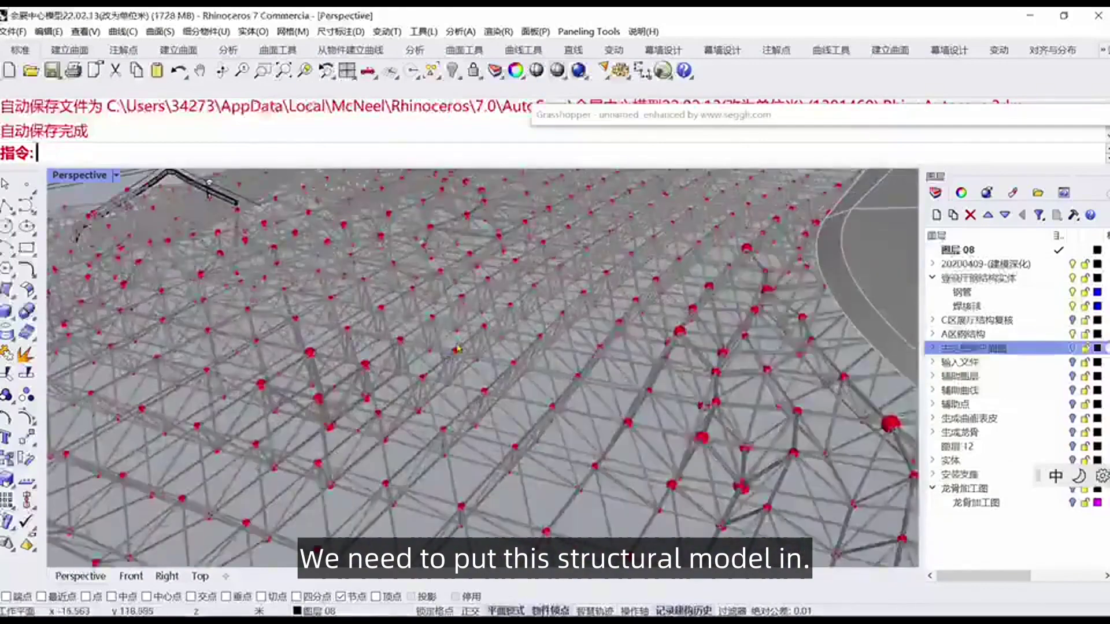
pyautogui.scroll(-10, 457, 350)
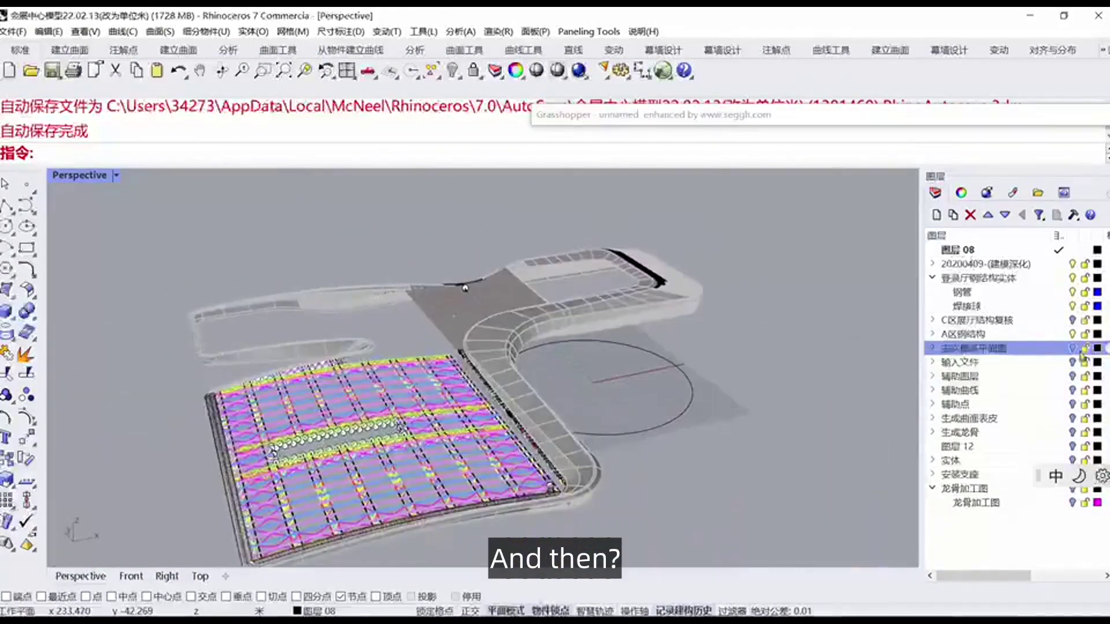
pyautogui.click(1073, 349)
pyautogui.moveTo(653, 434); pyautogui.dragTo(518, 399, button='right')
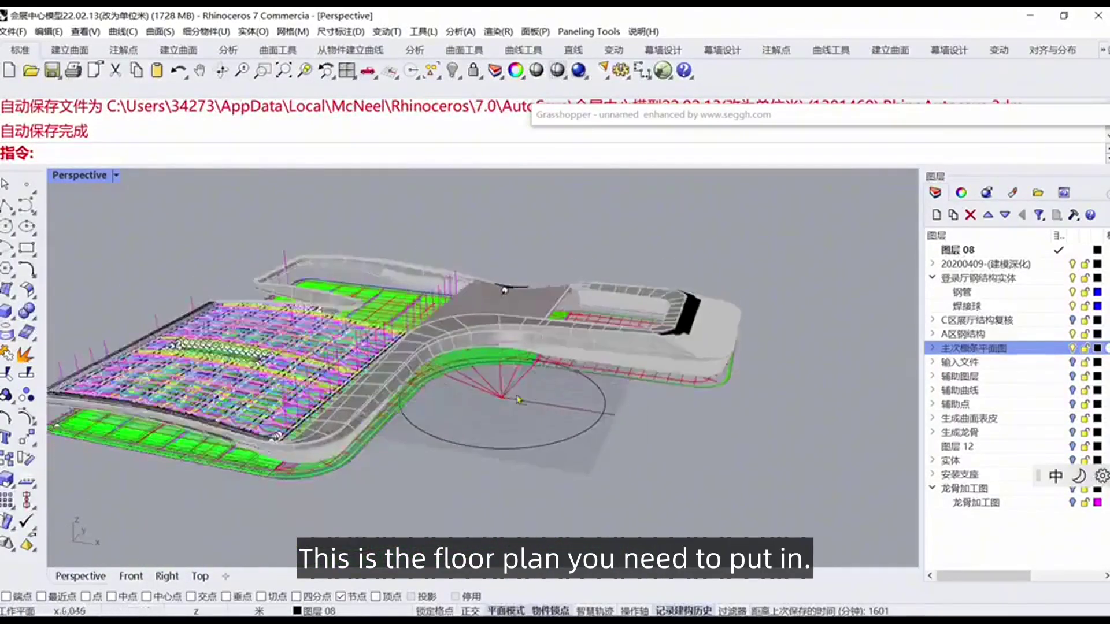
# - Examine the floor plan's origin point and check in the Top view how the plan lines up with the model
pyautogui.scroll(8, 519, 399)
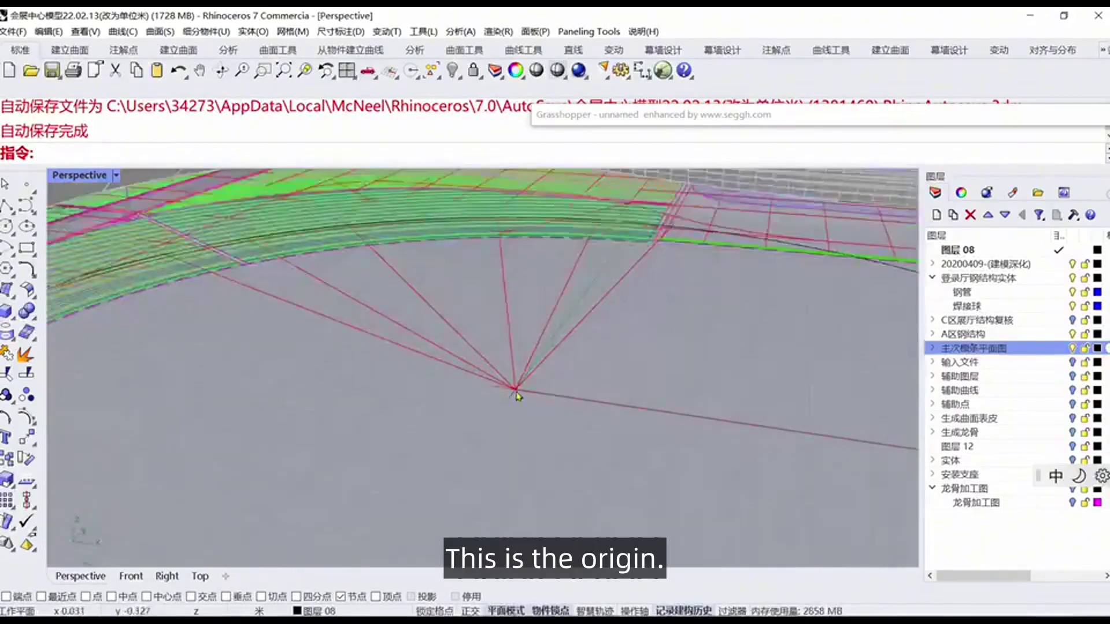
pyautogui.scroll(2, 516, 395)
pyautogui.scroll(-10, 516, 395)
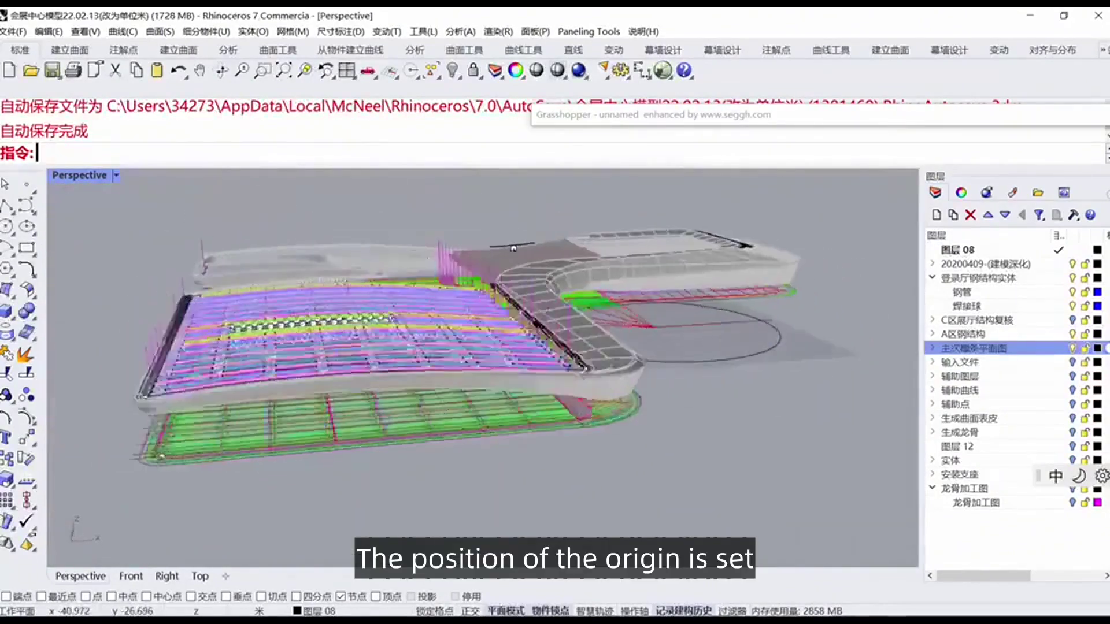
pyautogui.moveTo(516, 395); pyautogui.dragTo(601, 437, button='right')
pyautogui.doubleClick(59, 177)
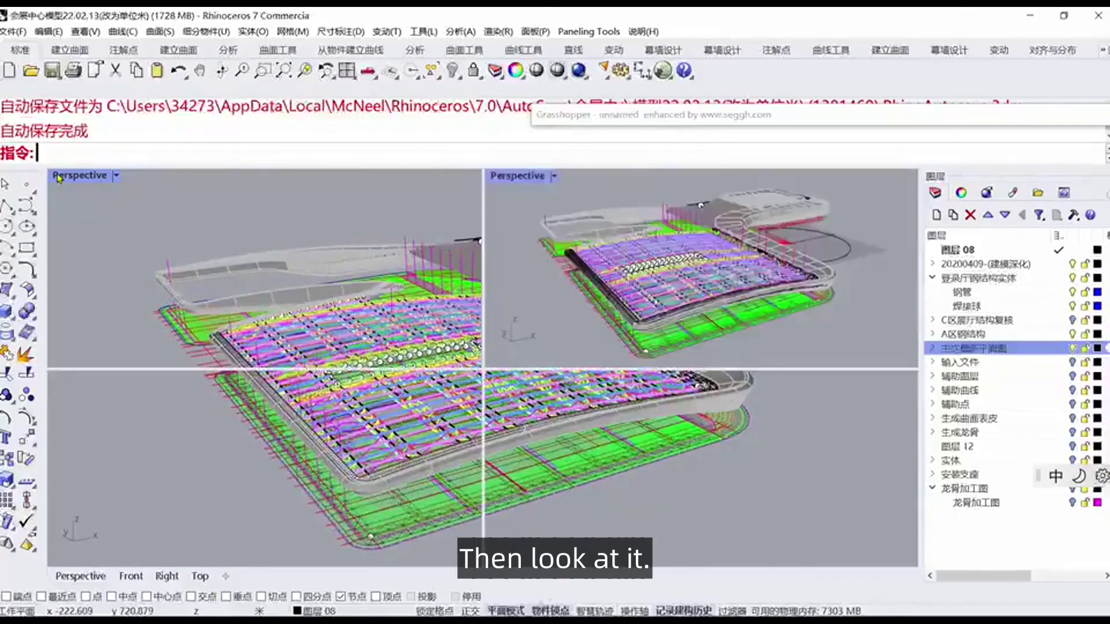
pyautogui.doubleClick(59, 177)
pyautogui.scroll(-10, 577, 384)
pyautogui.scroll(5, 312, 208)
pyautogui.scroll(8, 317, 209)
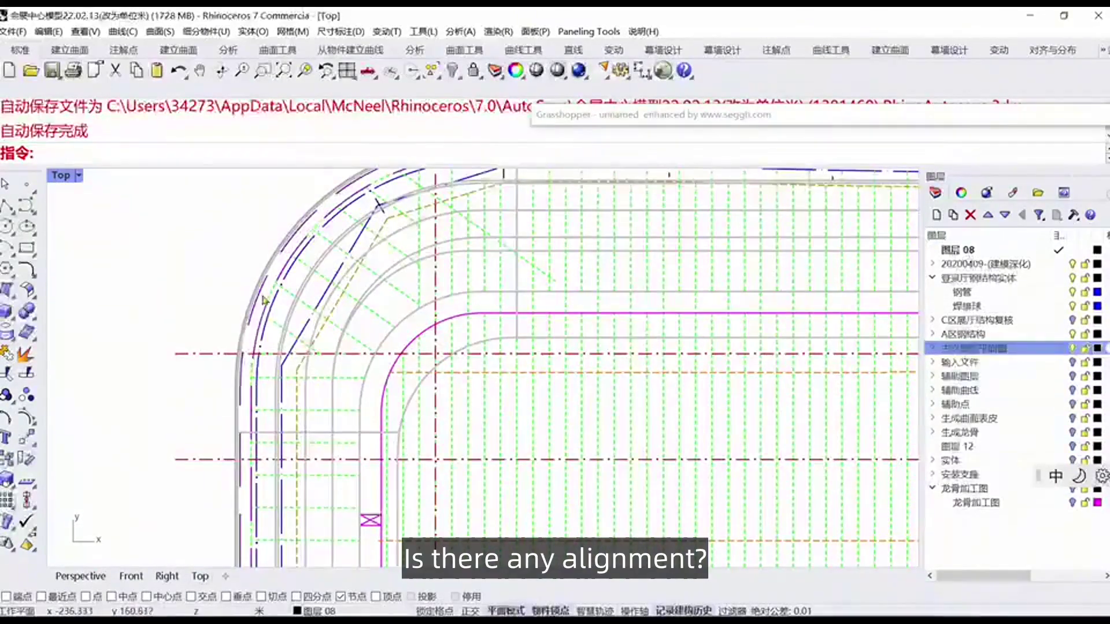
pyautogui.scroll(-6, 253, 315)
pyautogui.scroll(-6, 253, 315)
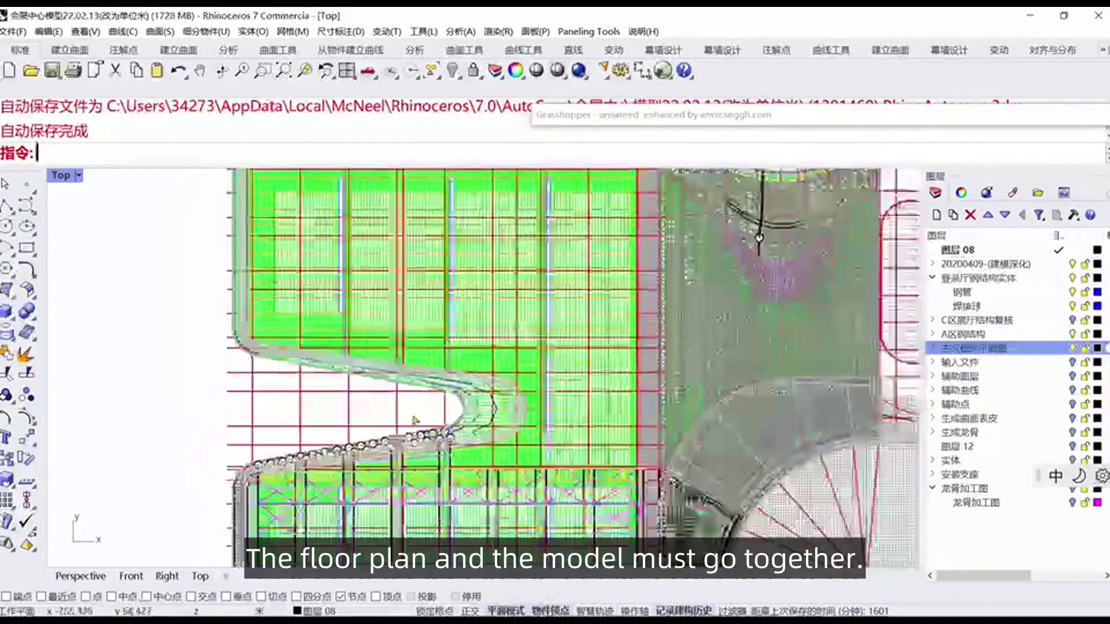
pyautogui.scroll(8, 442, 418)
pyautogui.scroll(-10, 384, 356)
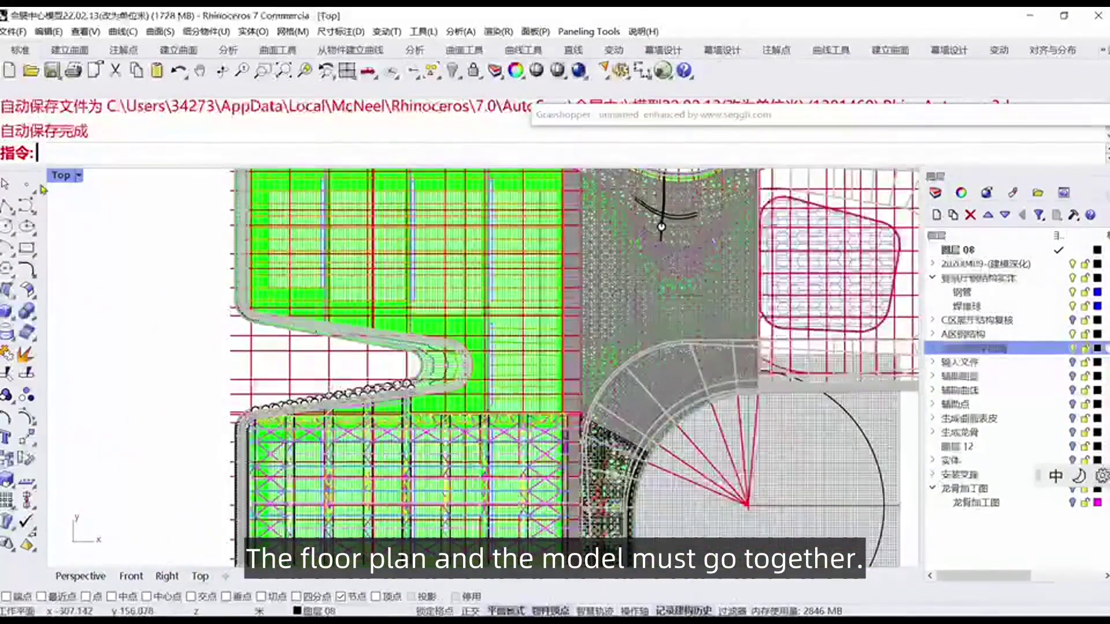
# - Return to the Perspective view and inspect which space-frame balls the existing Brep parameter in Grasshopper references
pyautogui.hotkey('ctrl', 'F4')
pyautogui.scroll(5, 641, 343)
pyautogui.moveTo(640, 343); pyautogui.dragTo(630, 417, button='right')
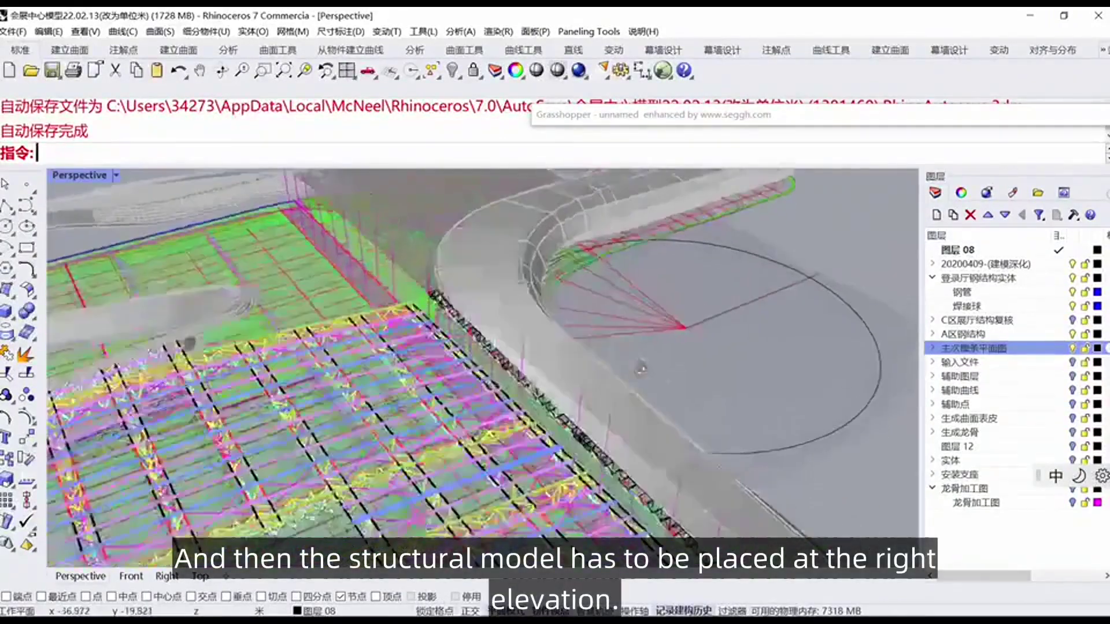
pyautogui.scroll(4, 578, 359)
pyautogui.moveTo(578, 358); pyautogui.dragTo(583, 324, button='right')
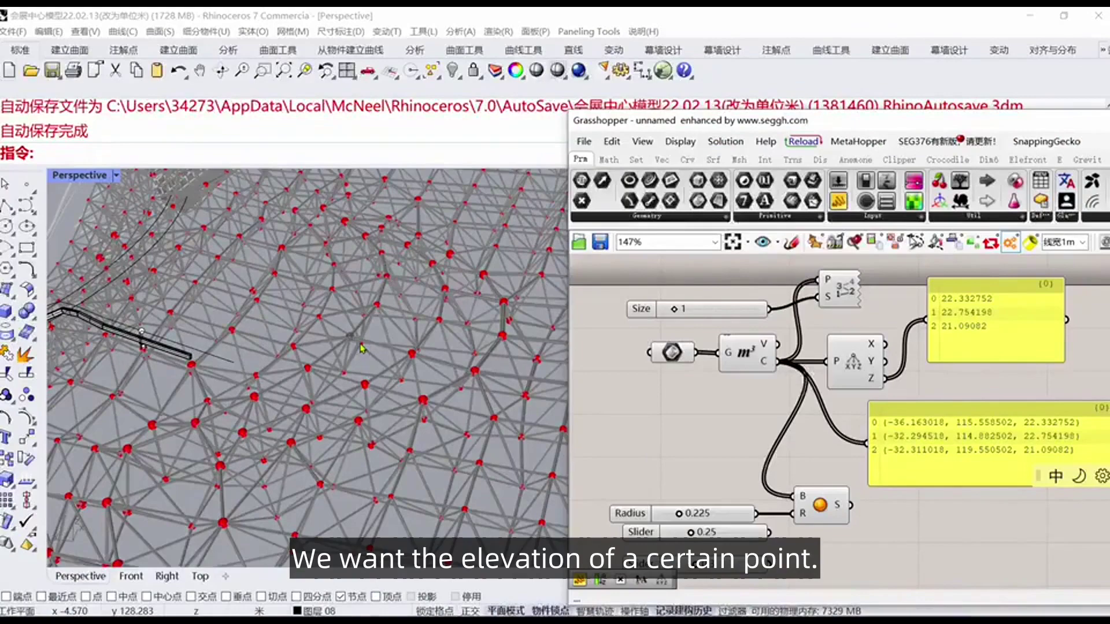
pyautogui.scroll(2, 705, 360)
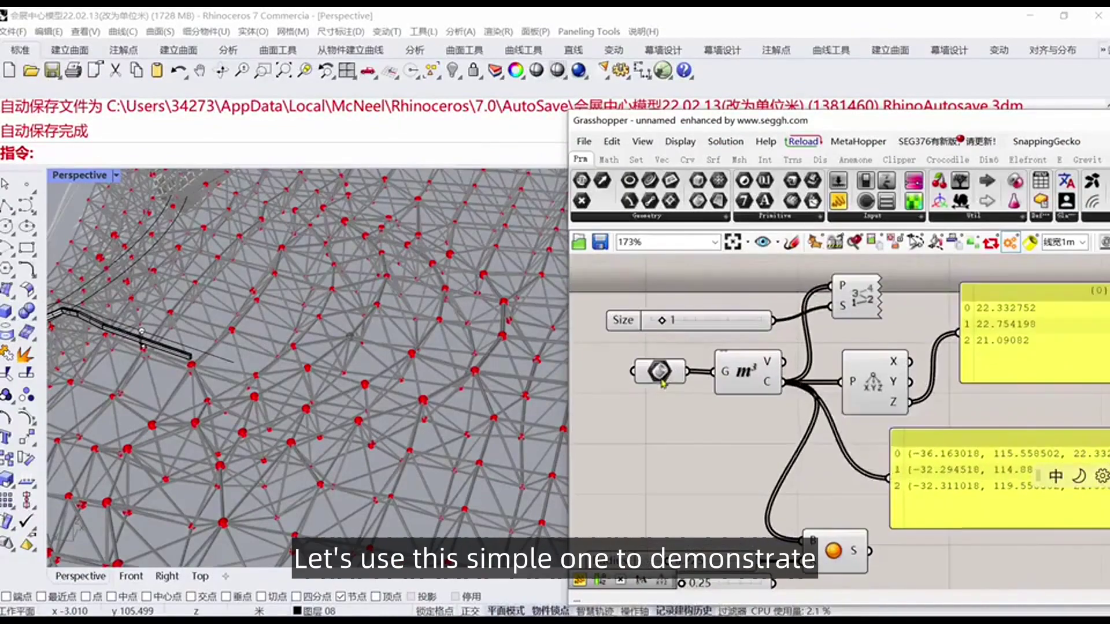
pyautogui.scroll(9, 348, 337)
pyautogui.click(662, 379)
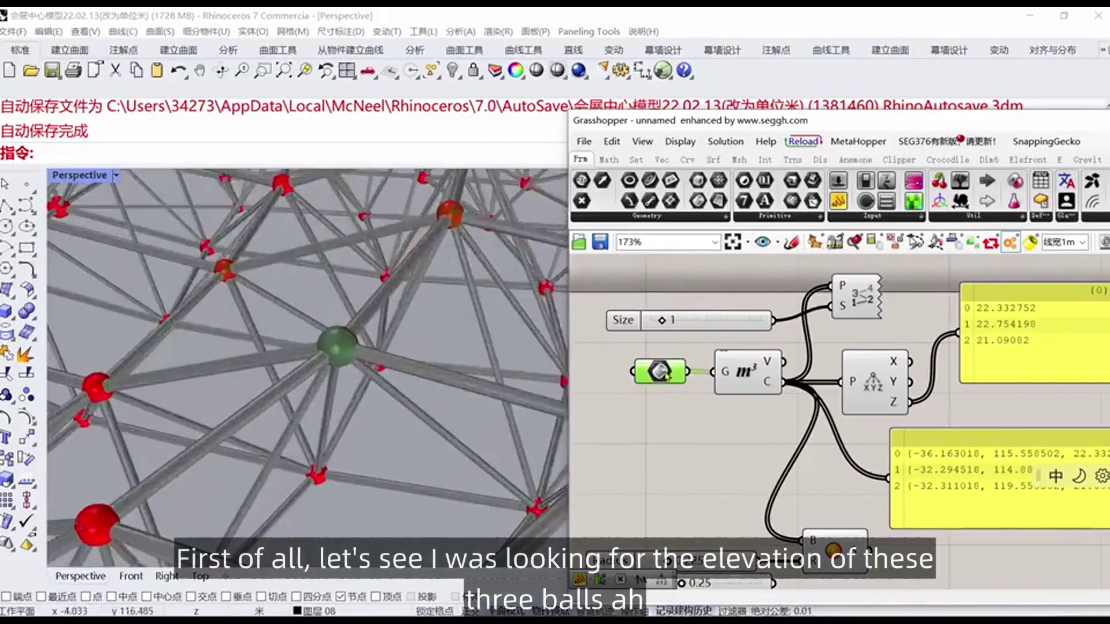
pyautogui.scroll(-6, 348, 312)
pyautogui.scroll(8, 414, 293)
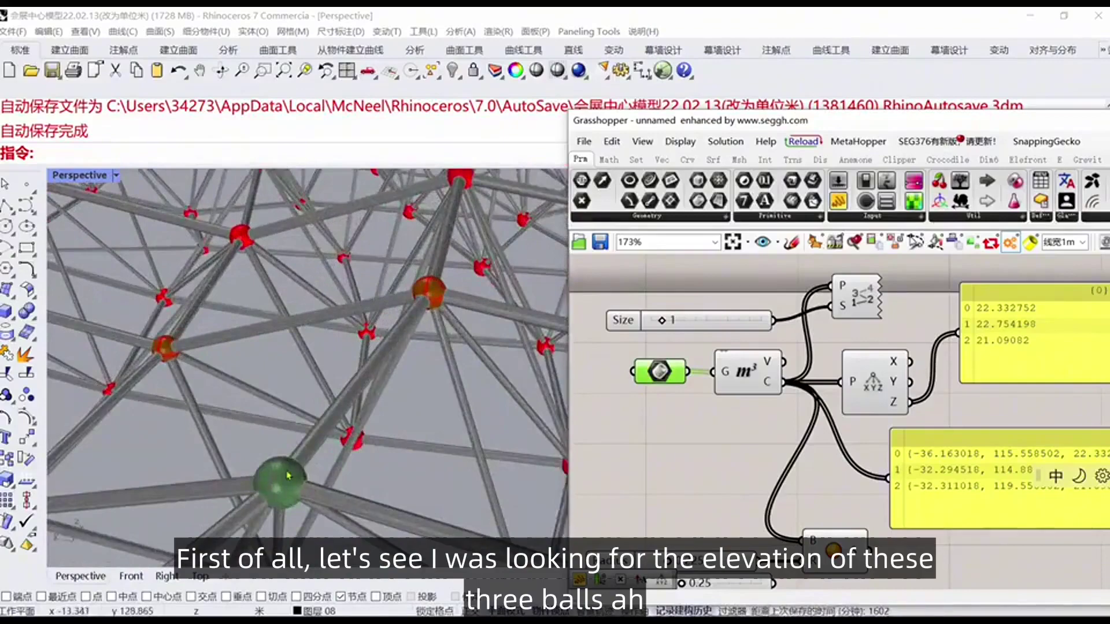
# - Add a second Brep parameter below the existing one and reference four neighbouring balls of the space frame in it
pyautogui.moveTo(689, 477); pyautogui.dragTo(665, 477)
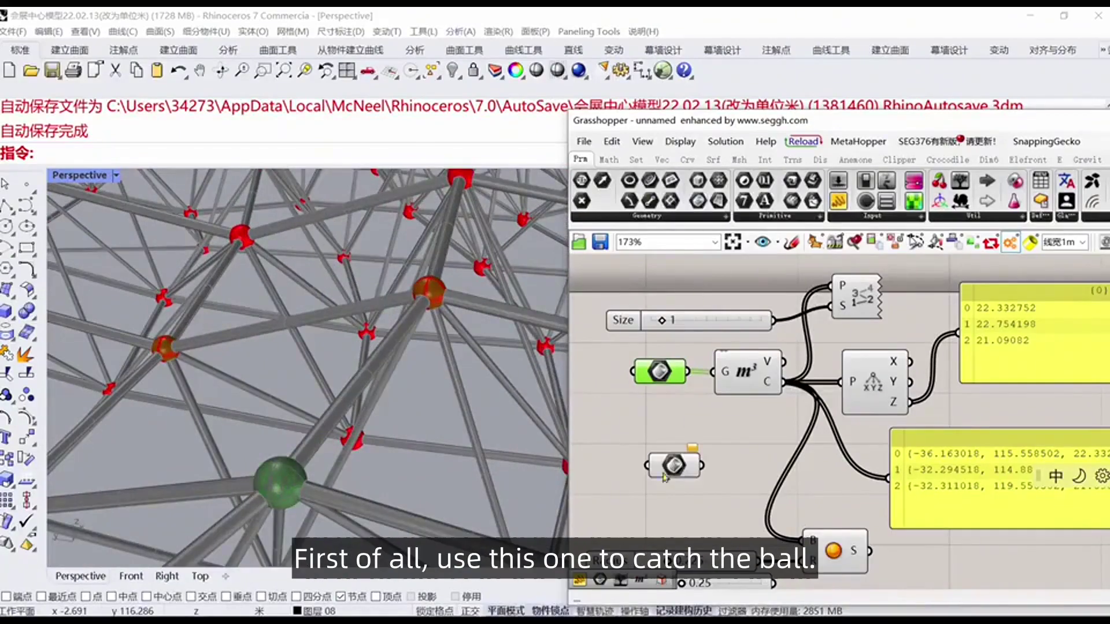
pyautogui.scroll(-5, 437, 441)
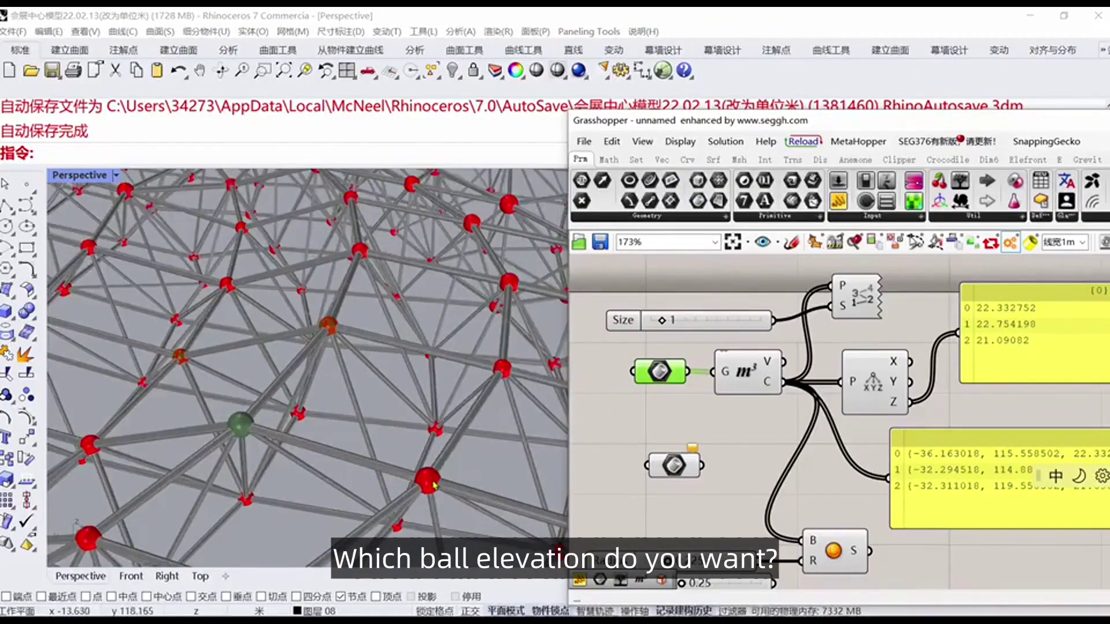
pyautogui.click(671, 471)
pyautogui.rightClick(671, 471)
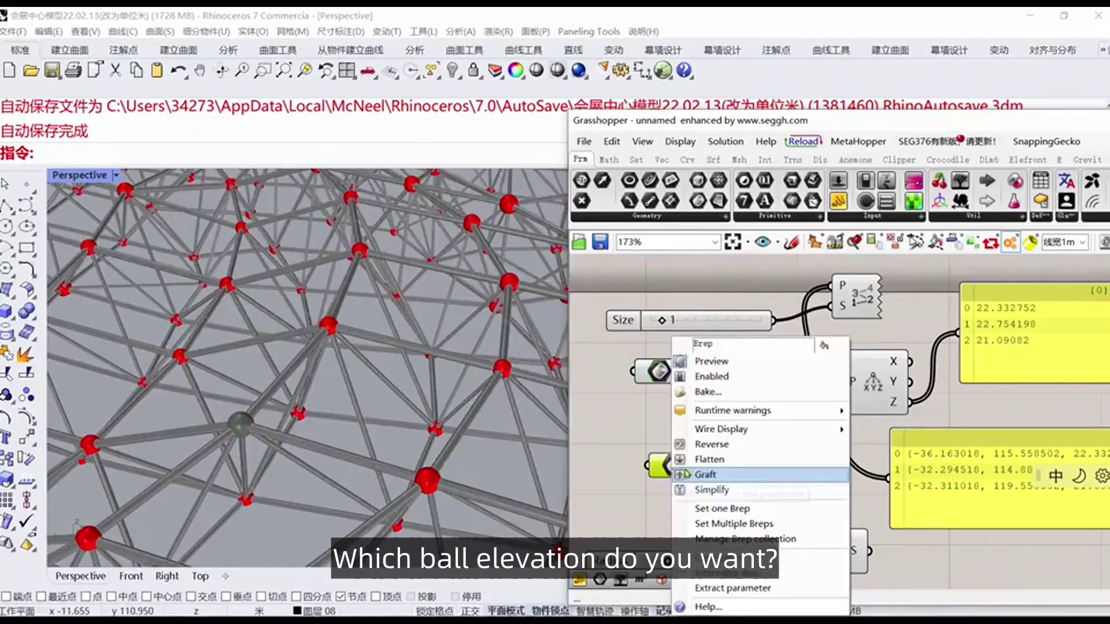
pyautogui.click(720, 524)
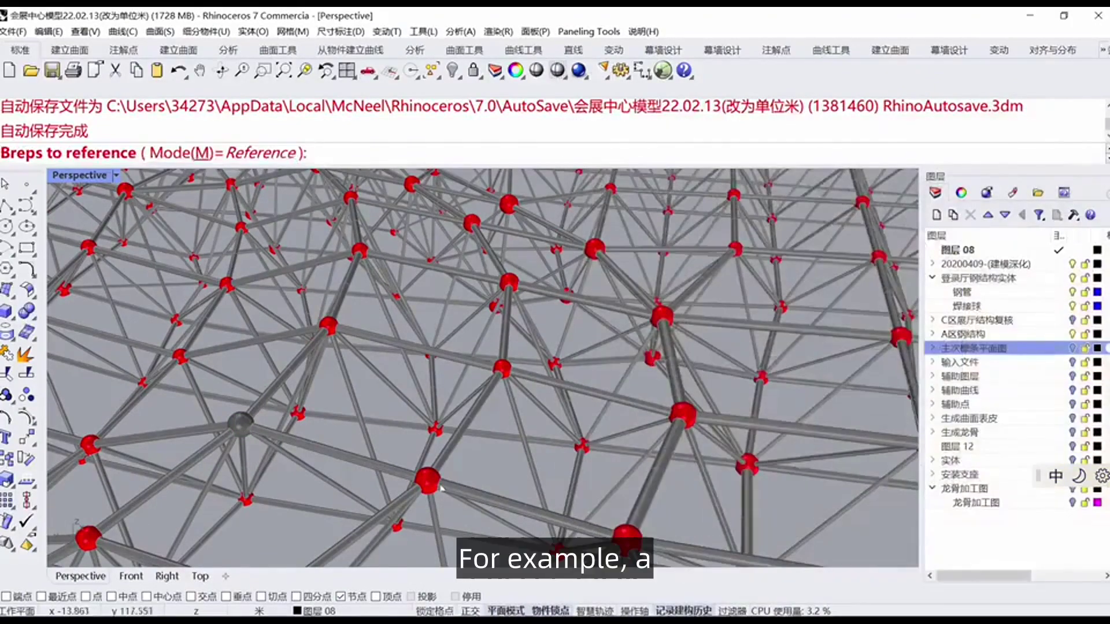
pyautogui.click(427, 480)
pyautogui.click(502, 369)
pyautogui.click(683, 415)
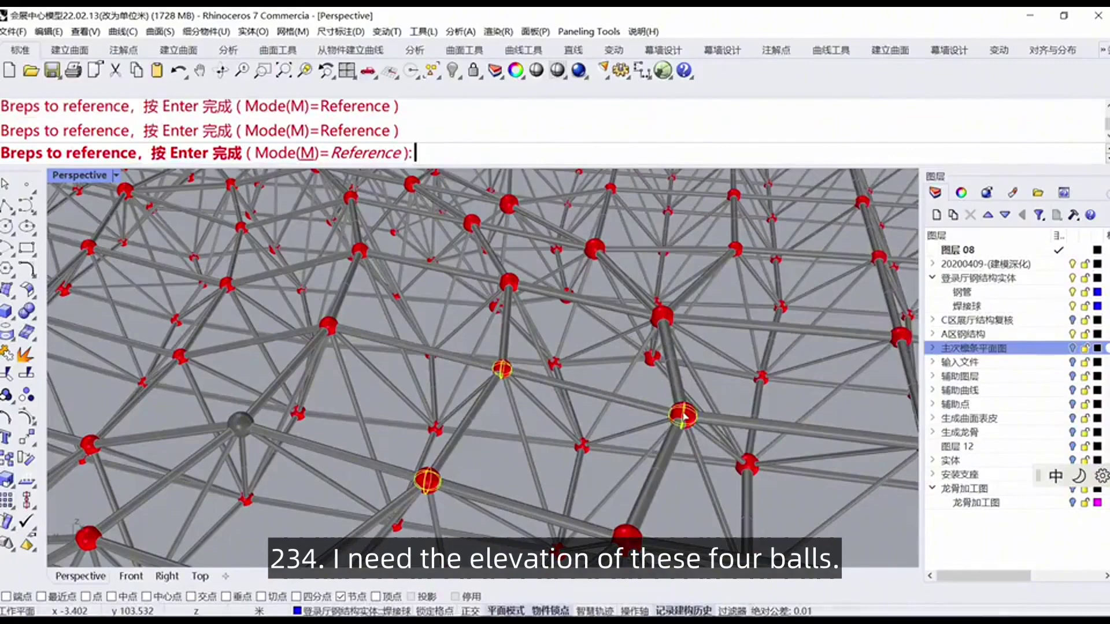
pyautogui.press('Return')
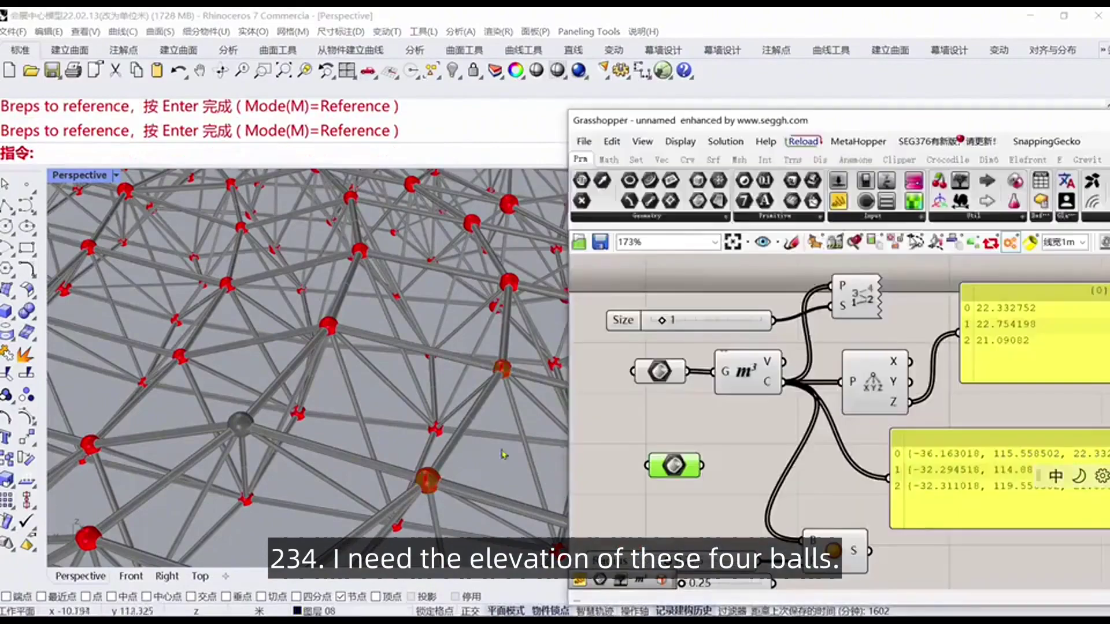
# - Connect the new Brep parameter to the Volume component's G input in place of the old one and inspect its outputs
pyautogui.scroll(-2, 473, 441)
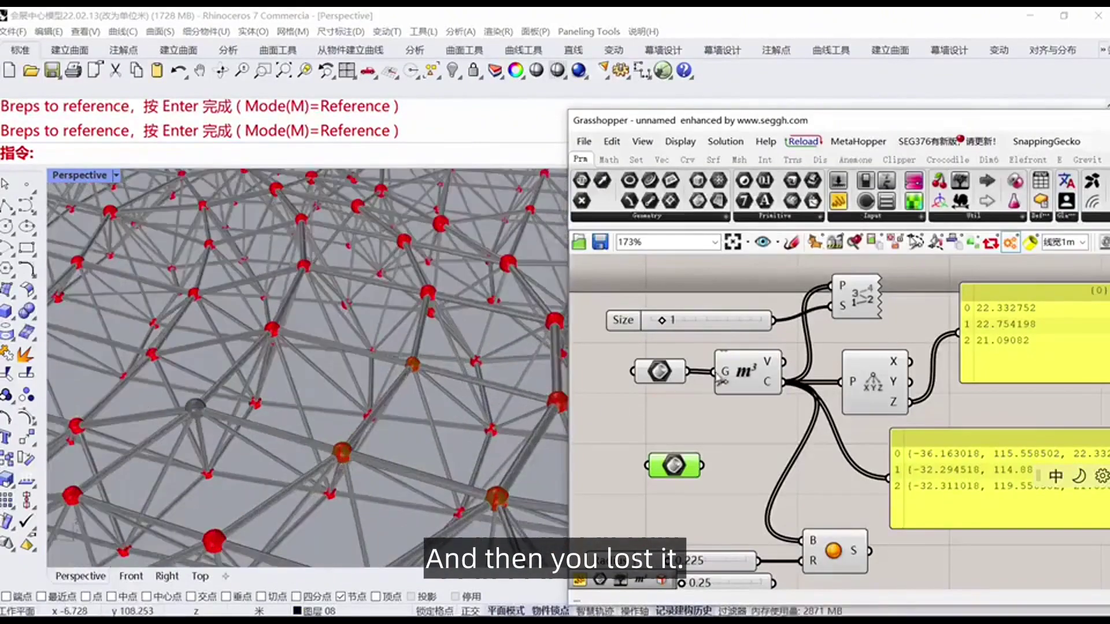
pyautogui.scroll(-3, 417, 379)
pyautogui.scroll(5, 416, 379)
pyautogui.moveTo(710, 437); pyautogui.dragTo(673, 466)
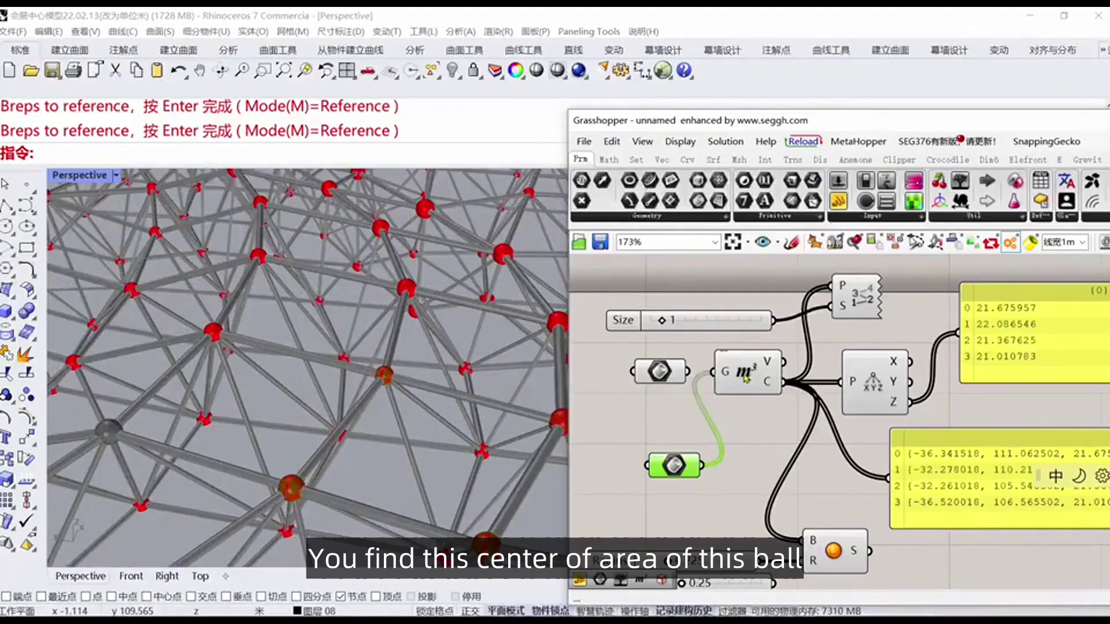
pyautogui.moveTo(770, 371); pyautogui.dragTo(744, 380, button='right')
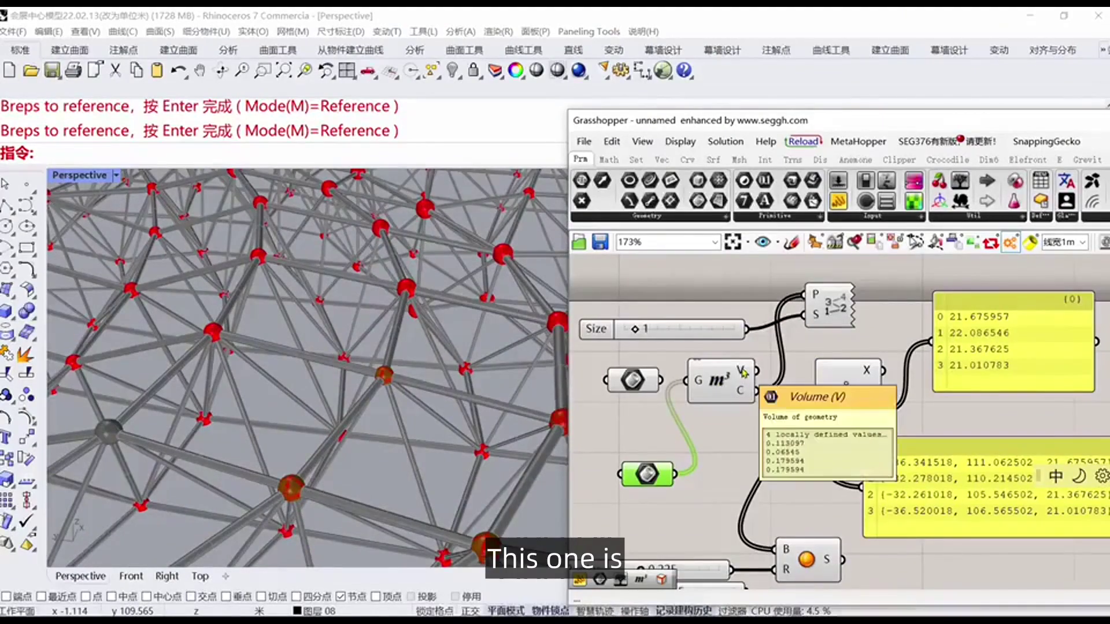
pyautogui.moveTo(741, 396)
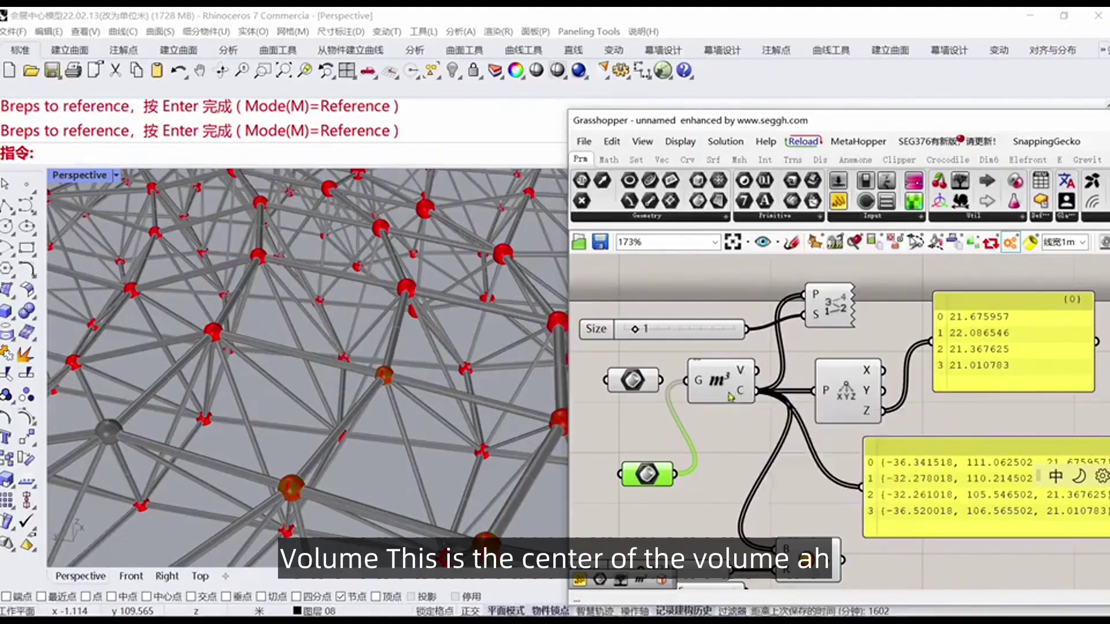
pyautogui.click(723, 382)
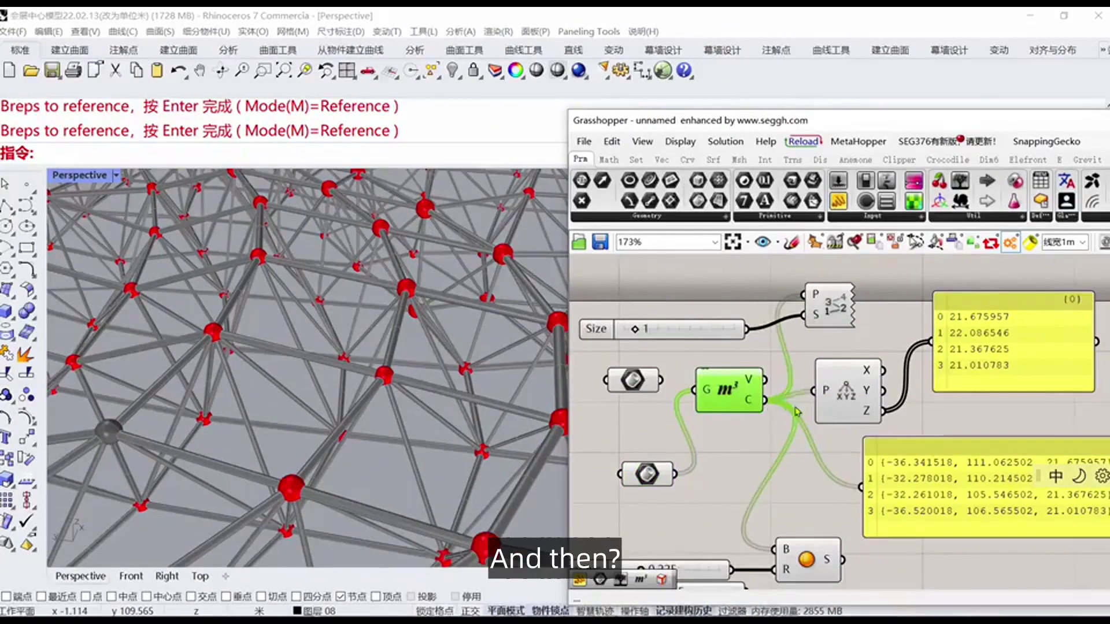
# - Select the Point List component to highlight the balls' number labels and set its Size slider to 2
pyautogui.moveTo(827, 319); pyautogui.dragTo(799, 331, button='right')
pyautogui.click(800, 331)
pyautogui.scroll(-2, 301, 327)
pyautogui.scroll(5, 348, 428)
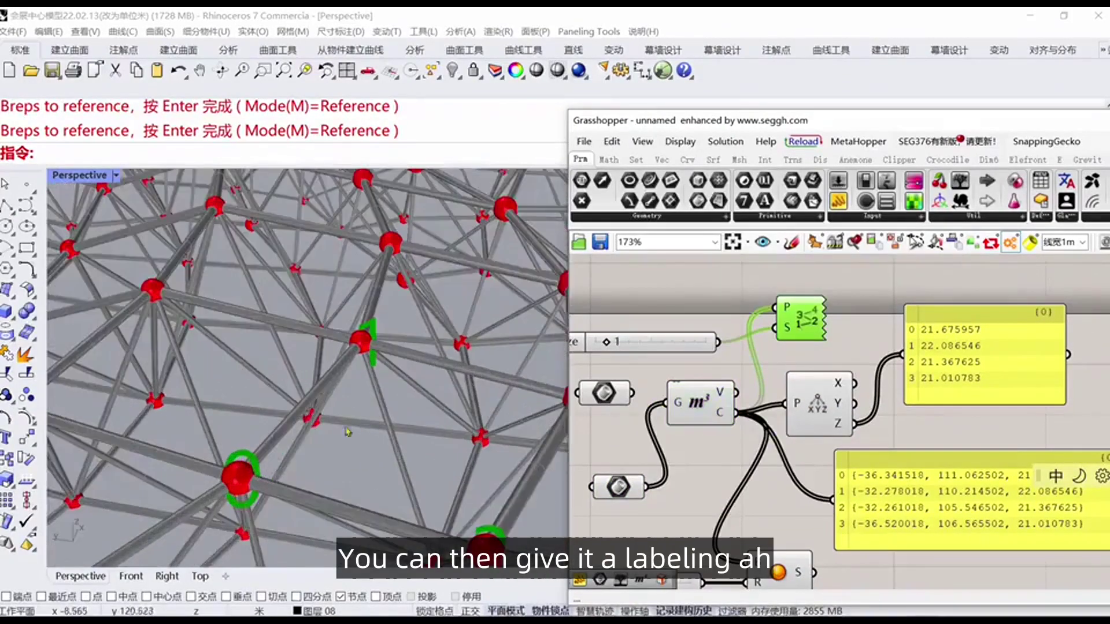
pyautogui.scroll(1, 306, 312)
pyautogui.scroll(-5, 309, 311)
pyautogui.scroll(1, 757, 335)
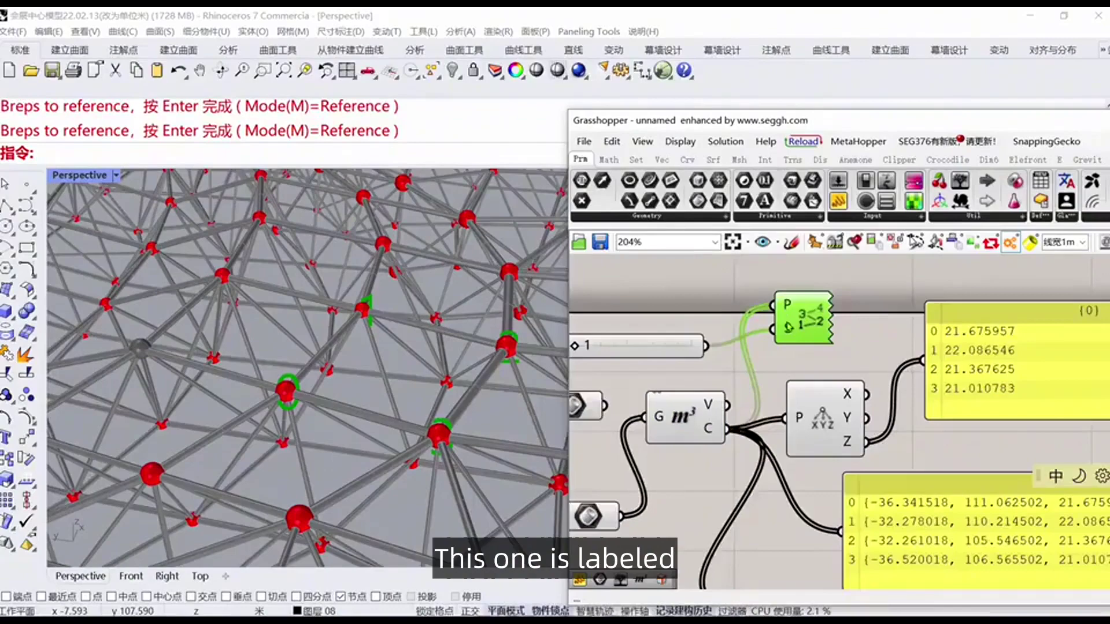
pyautogui.moveTo(690, 364); pyautogui.dragTo(765, 360, button='right')
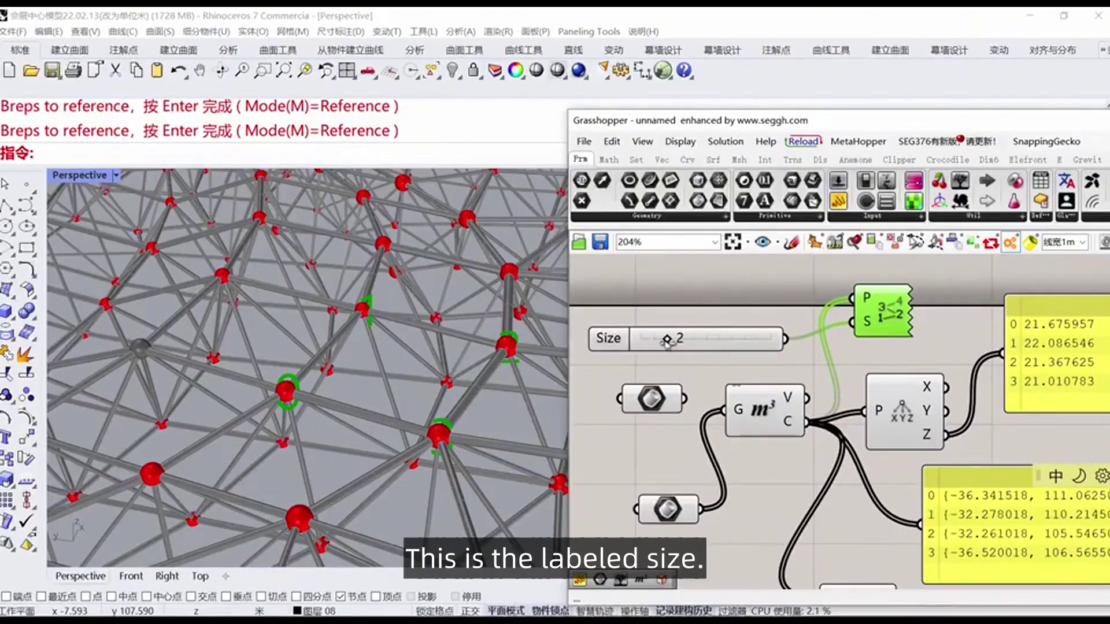
pyautogui.moveTo(678, 346)
pyautogui.mouseDown()
pyautogui.moveTo(694, 346)
pyautogui.moveTo(639, 345)
pyautogui.moveTo(669, 350)
pyautogui.mouseUp()
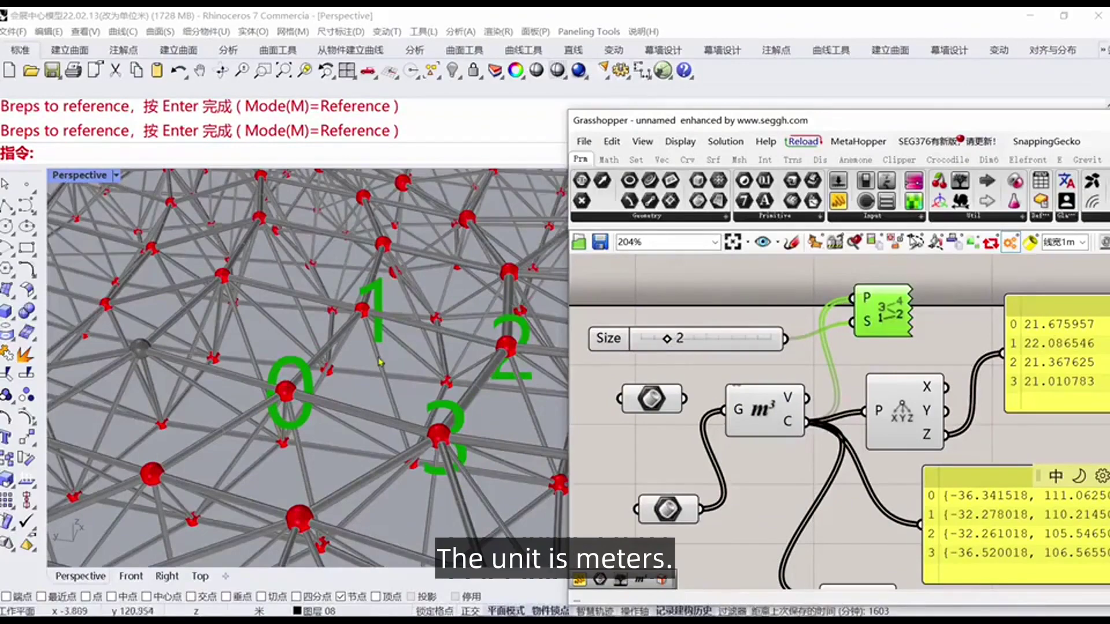
# - Read the numbered balls' elevations in the panel on the Z output and their XYZ coordinates in the centroid panel
pyautogui.scroll(-2, 415, 339)
pyautogui.moveTo(832, 423); pyautogui.dragTo(681, 409, button='right')
pyautogui.scroll(2, 685, 405)
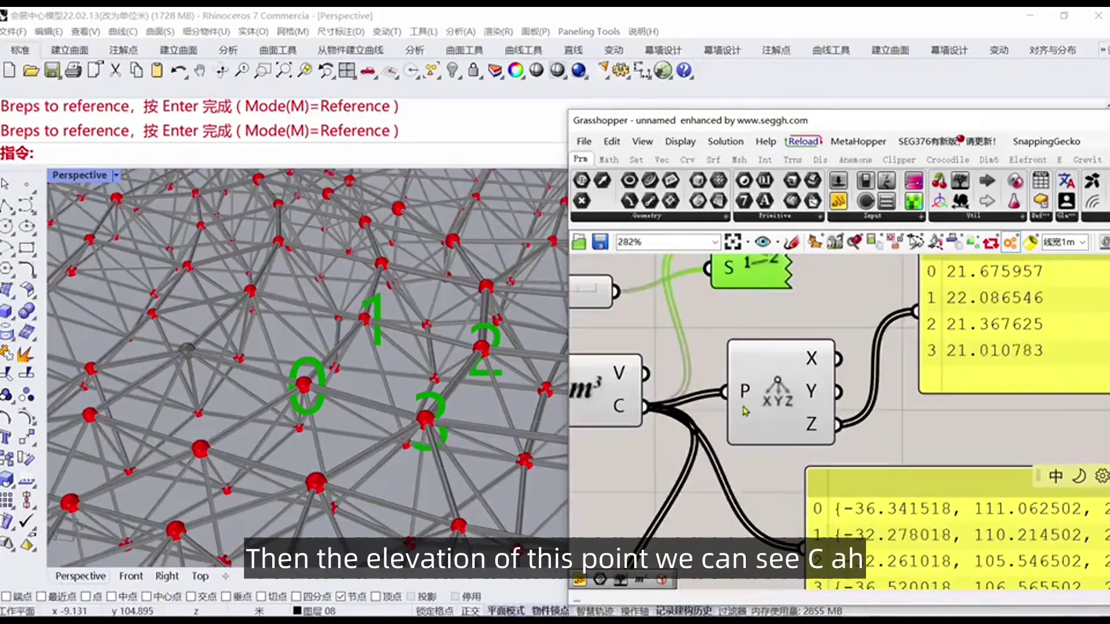
pyautogui.moveTo(961, 290); pyautogui.dragTo(834, 326, button='right')
pyautogui.scroll(1, 835, 326)
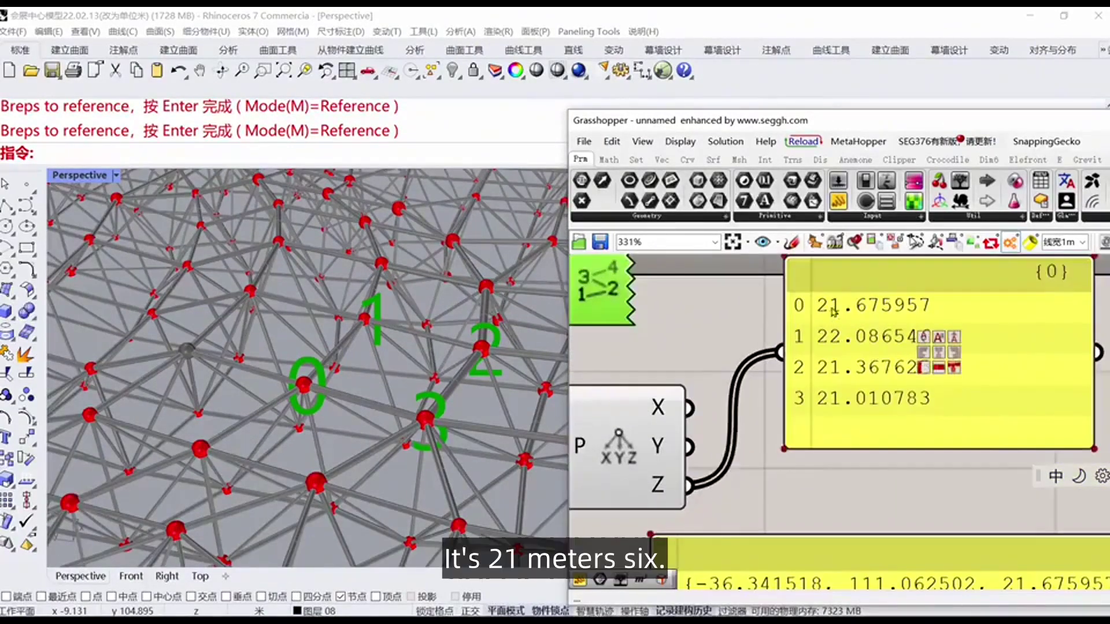
pyautogui.scroll(-1, 830, 314)
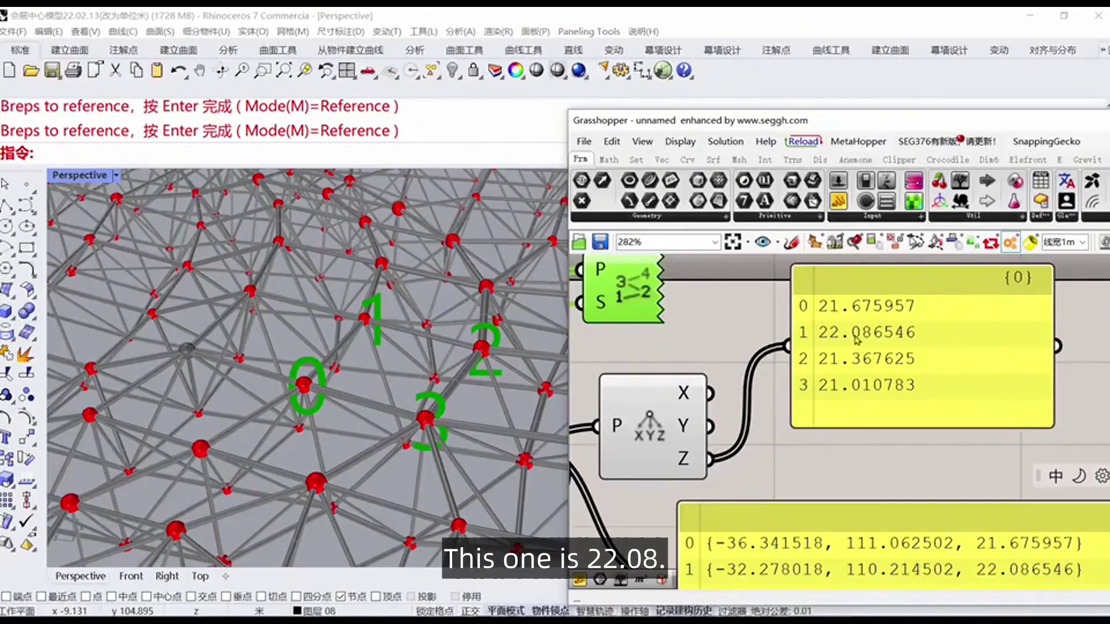
pyautogui.scroll(-3, 866, 338)
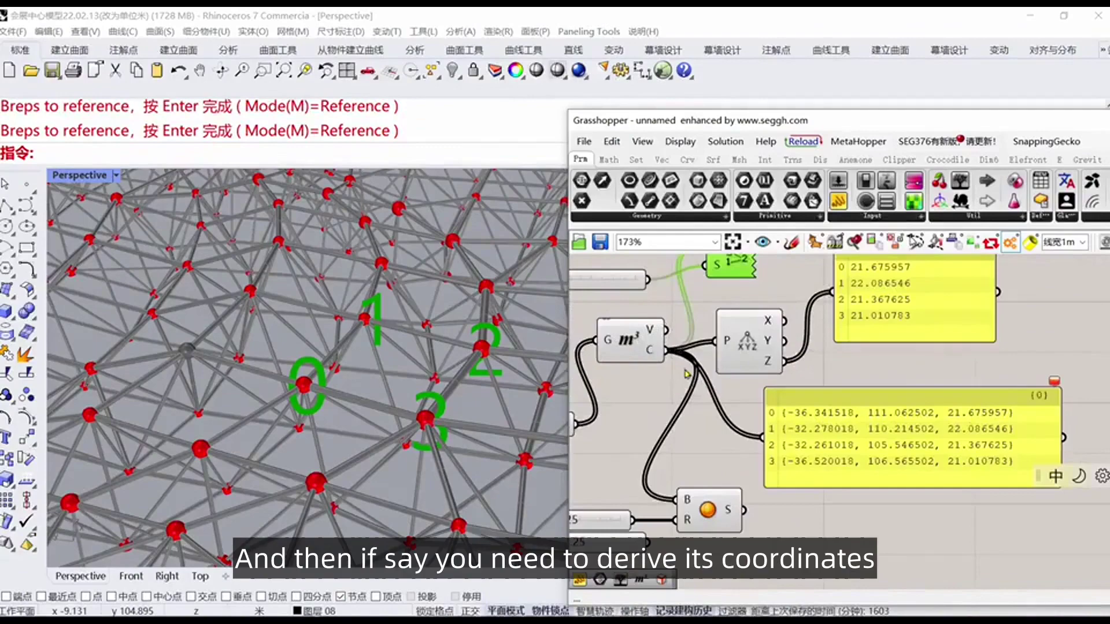
pyautogui.scroll(1, 831, 393)
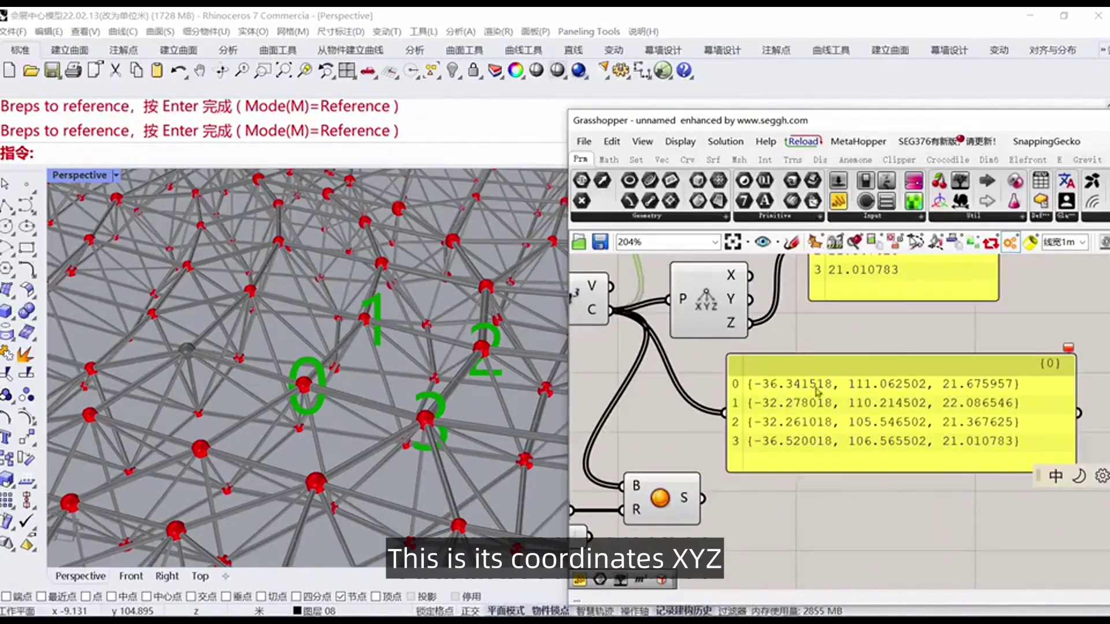
pyautogui.moveTo(958, 391); pyautogui.dragTo(892, 479, button='right')
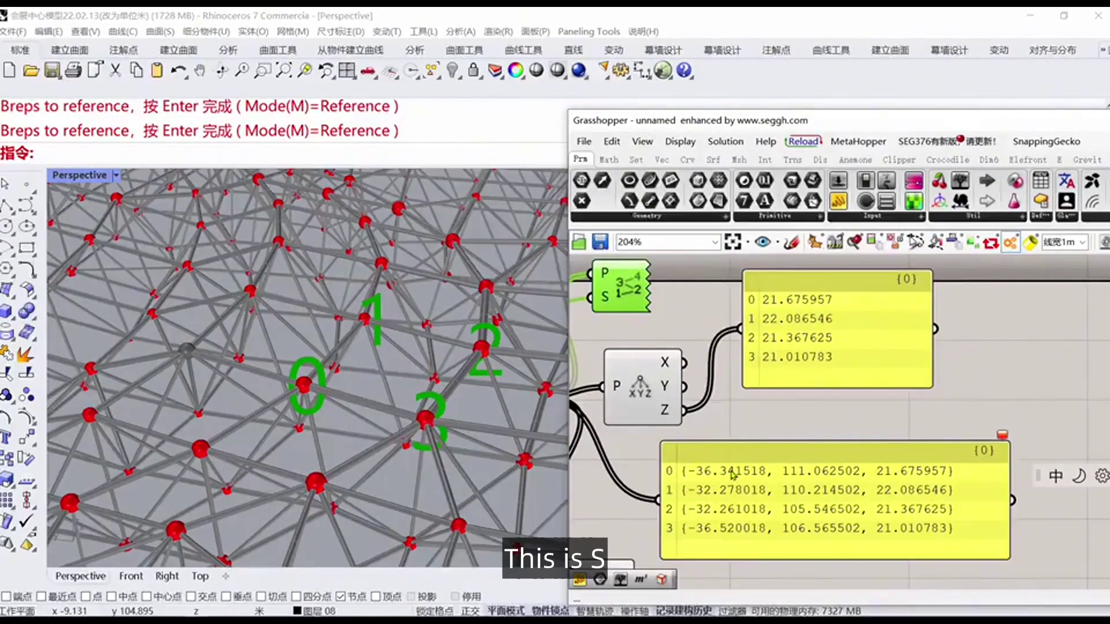
# - Try to stream the contents of the existing XYZ coordinate panel to a file once more
pyautogui.scroll(-1, 857, 396)
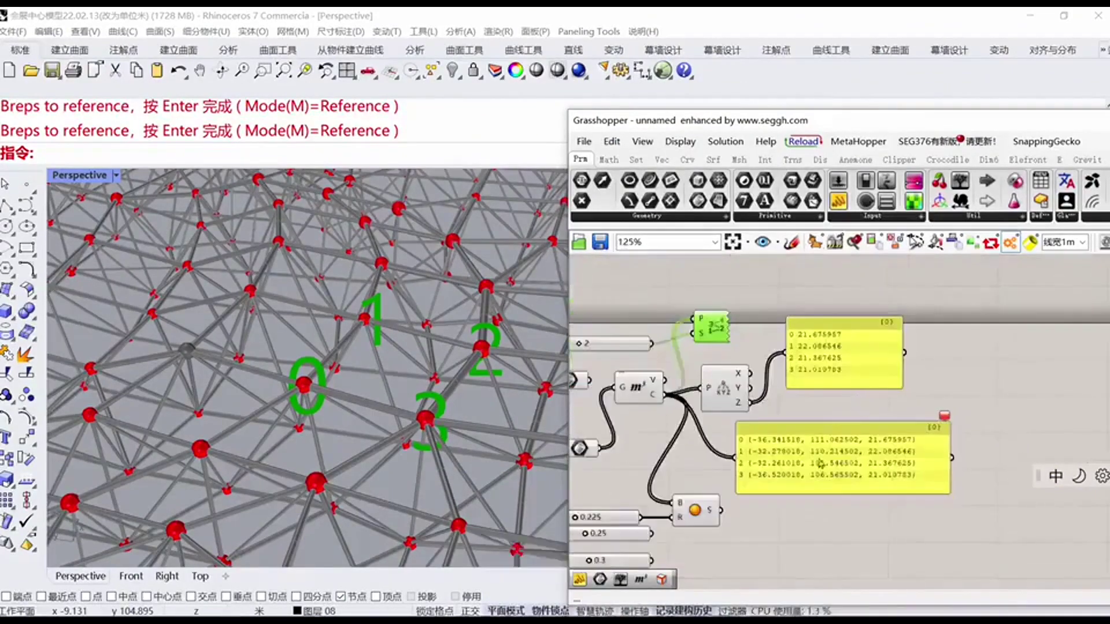
pyautogui.rightClick(832, 270)
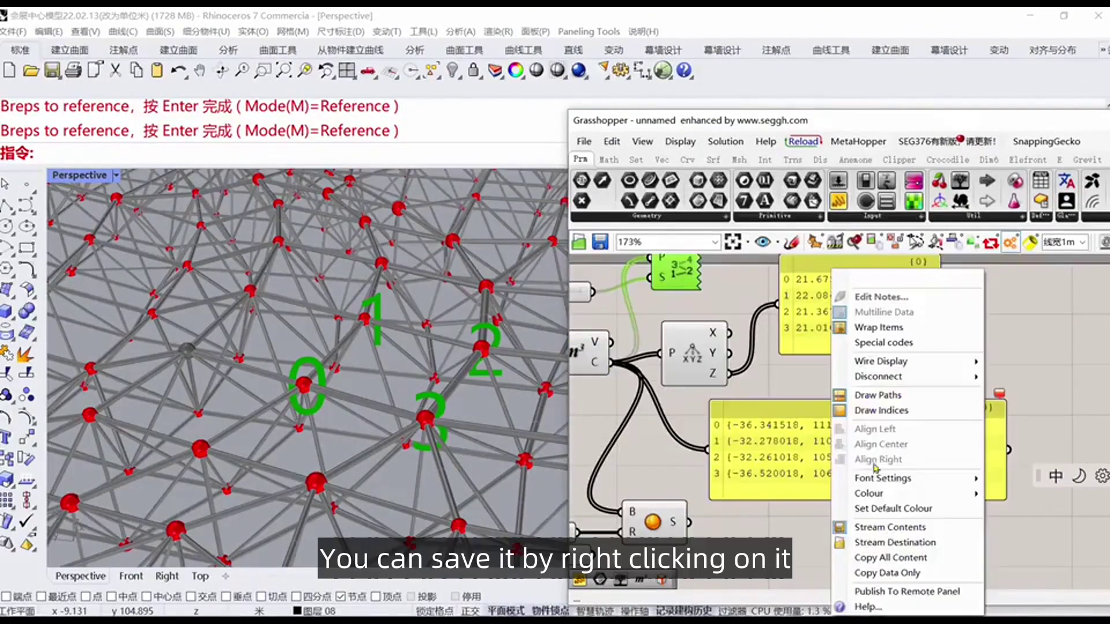
pyautogui.click(888, 529)
pyautogui.scroll(-2, 791, 398)
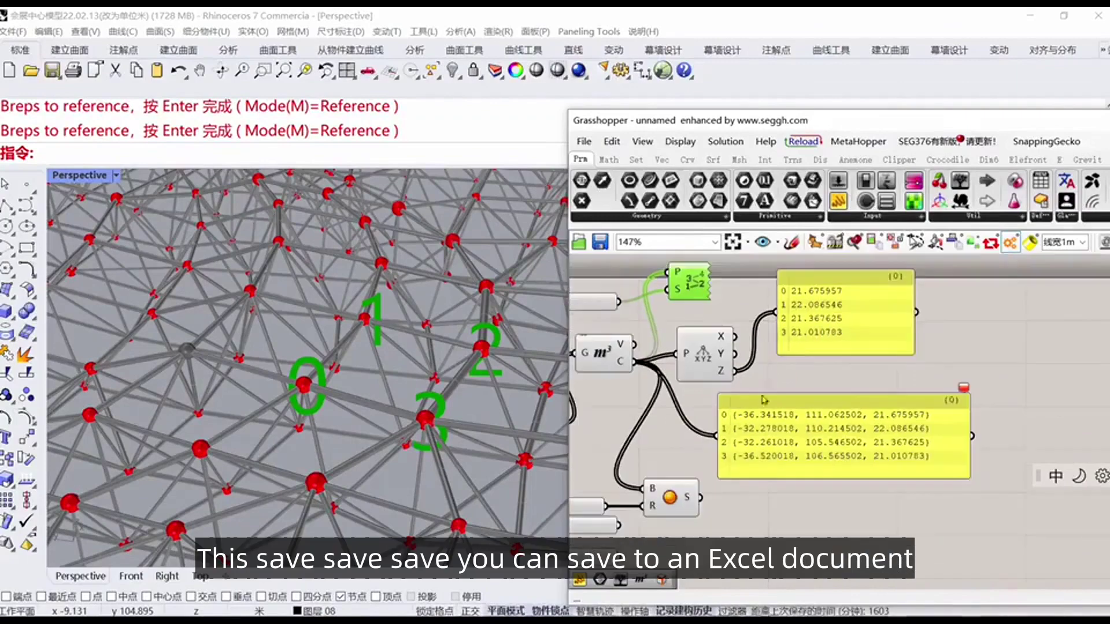
pyautogui.rightClick(791, 386)
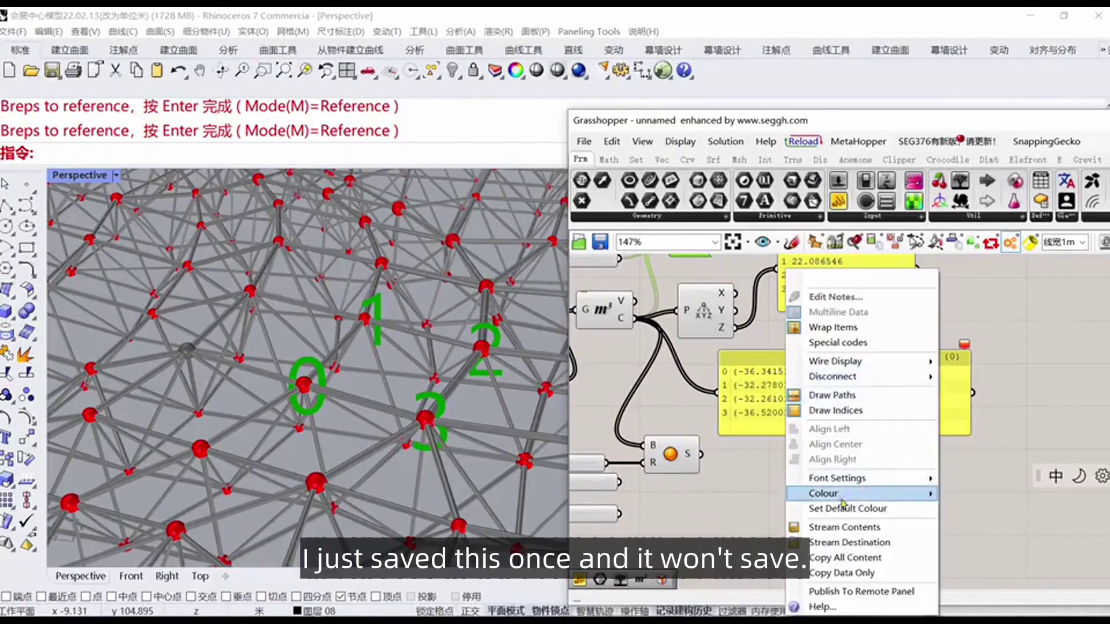
pyautogui.click(890, 526)
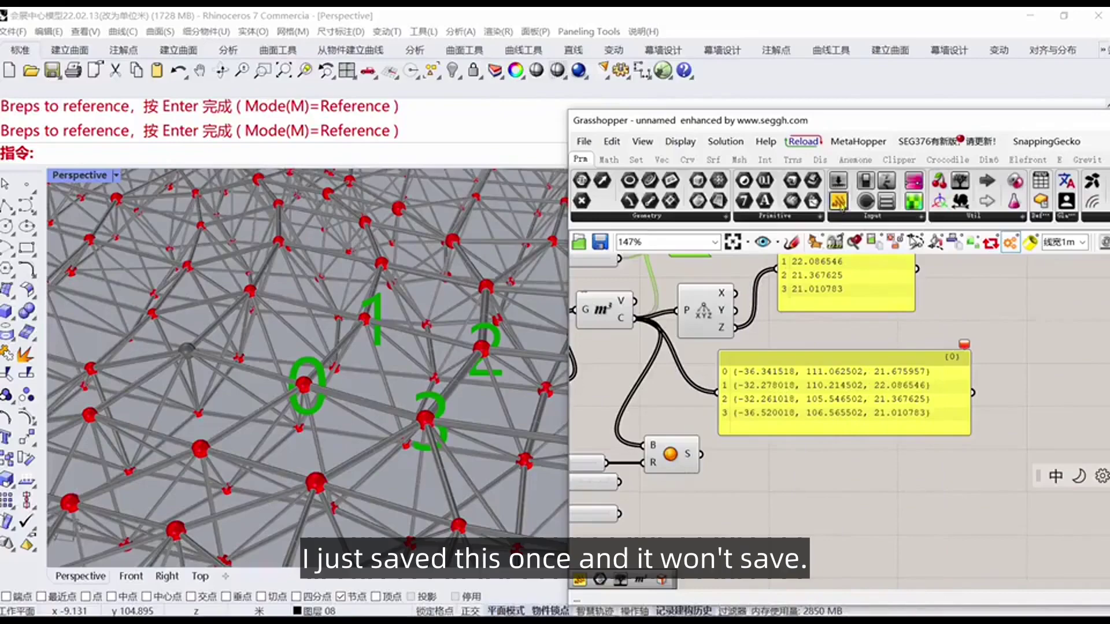
# - Add another panel below the coordinate panel, connect the Volume component's C output to it and widen it to fit the coordinates
pyautogui.click(841, 207)
pyautogui.moveTo(848, 498); pyautogui.dragTo(847, 496)
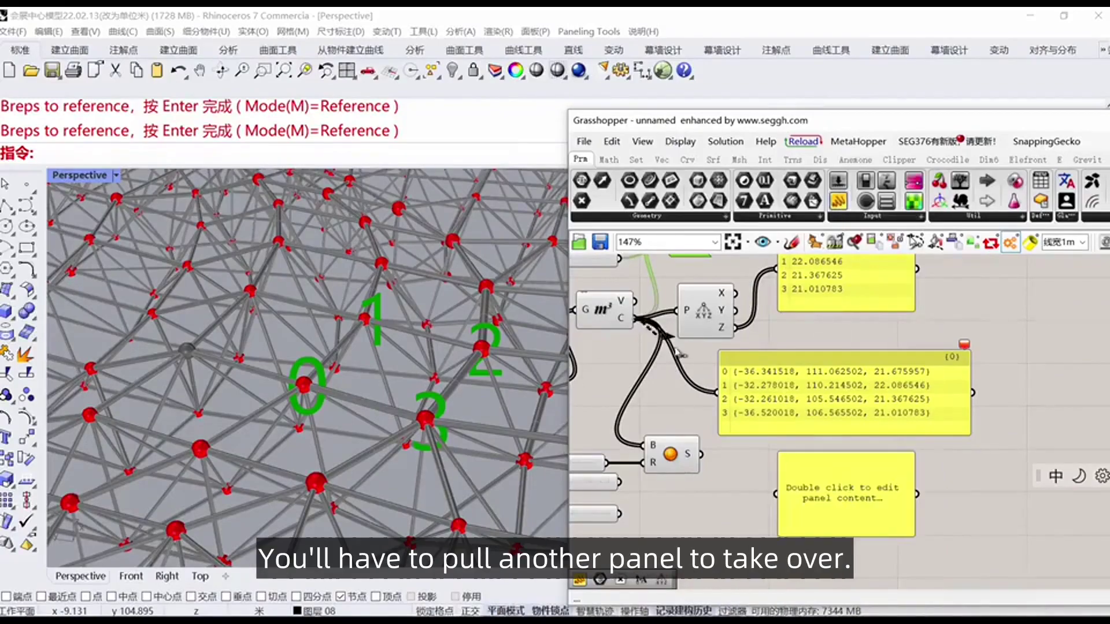
pyautogui.moveTo(676, 349); pyautogui.dragTo(782, 492)
pyautogui.moveTo(903, 502); pyautogui.dragTo(882, 485, button='right')
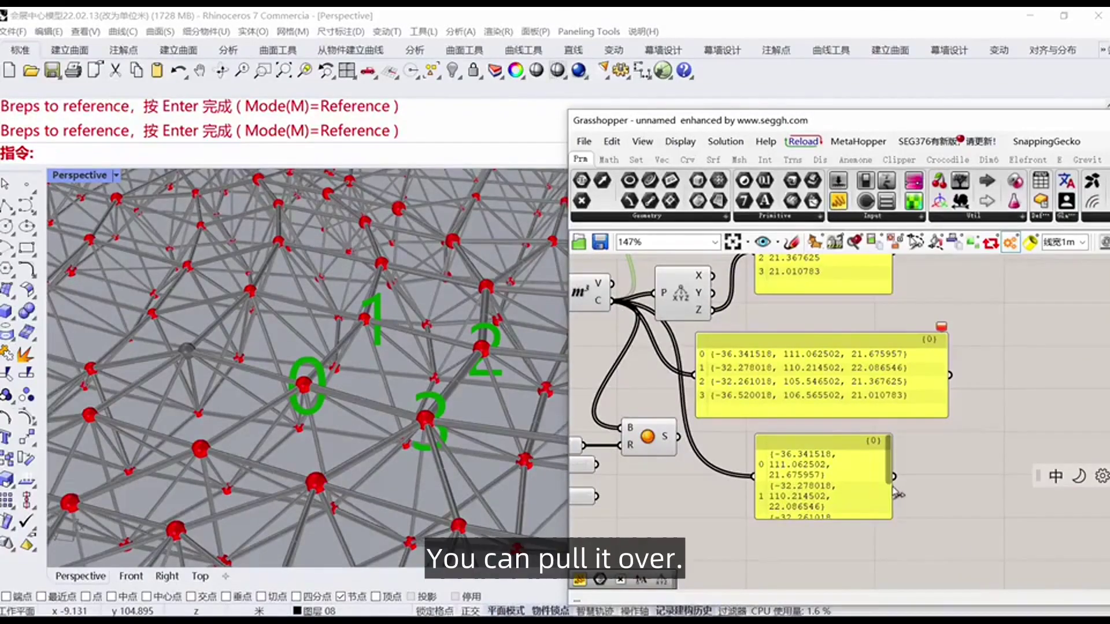
pyautogui.moveTo(890, 486); pyautogui.dragTo(1047, 484)
# - Stream the new panel's contents to the desktop as a Comma Separated Value file named 888
pyautogui.rightClick(1045, 479)
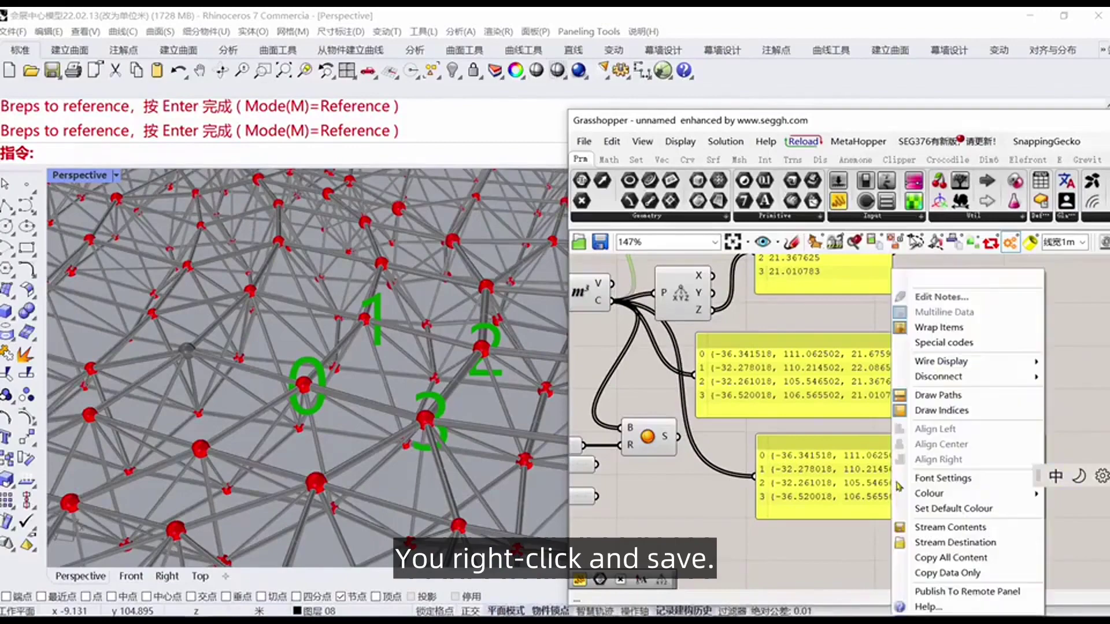
pyautogui.click(942, 527)
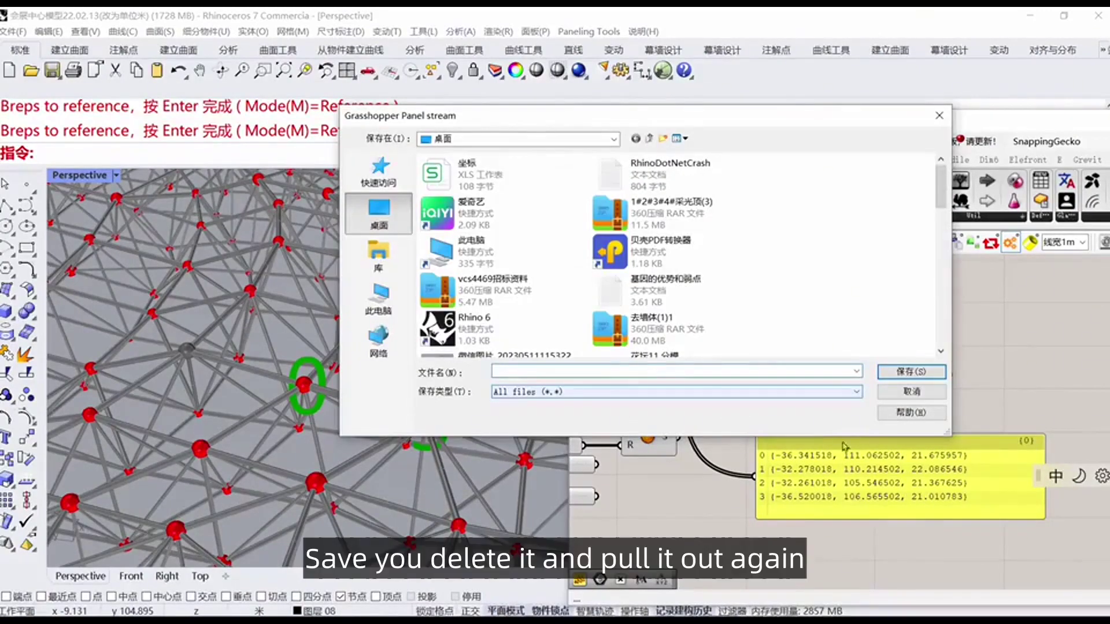
pyautogui.click(585, 393)
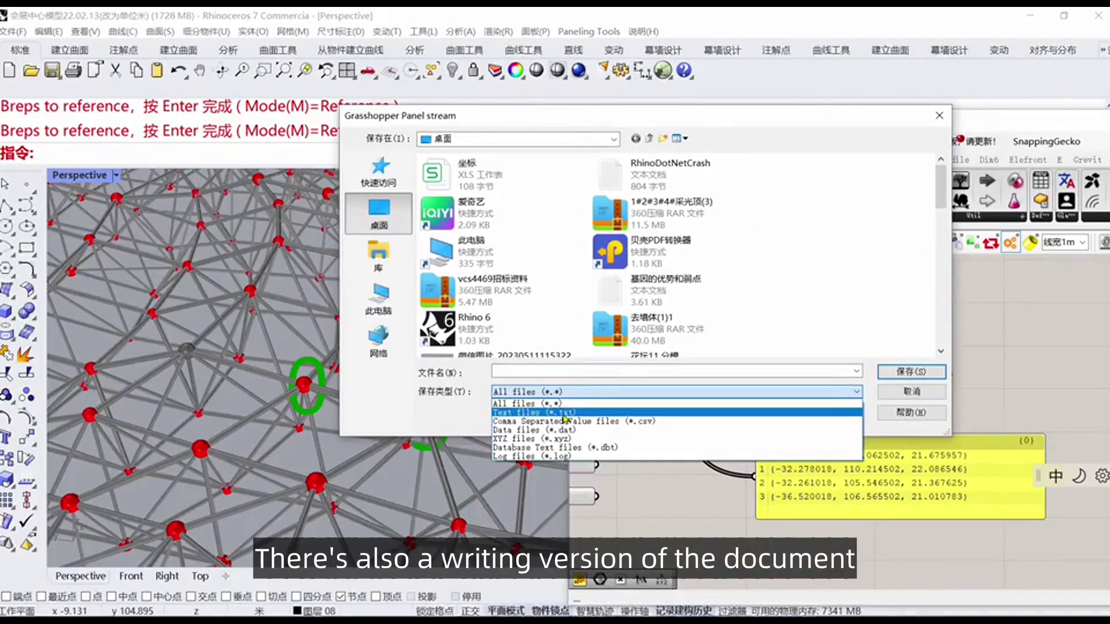
pyautogui.click(613, 421)
pyautogui.click(545, 373)
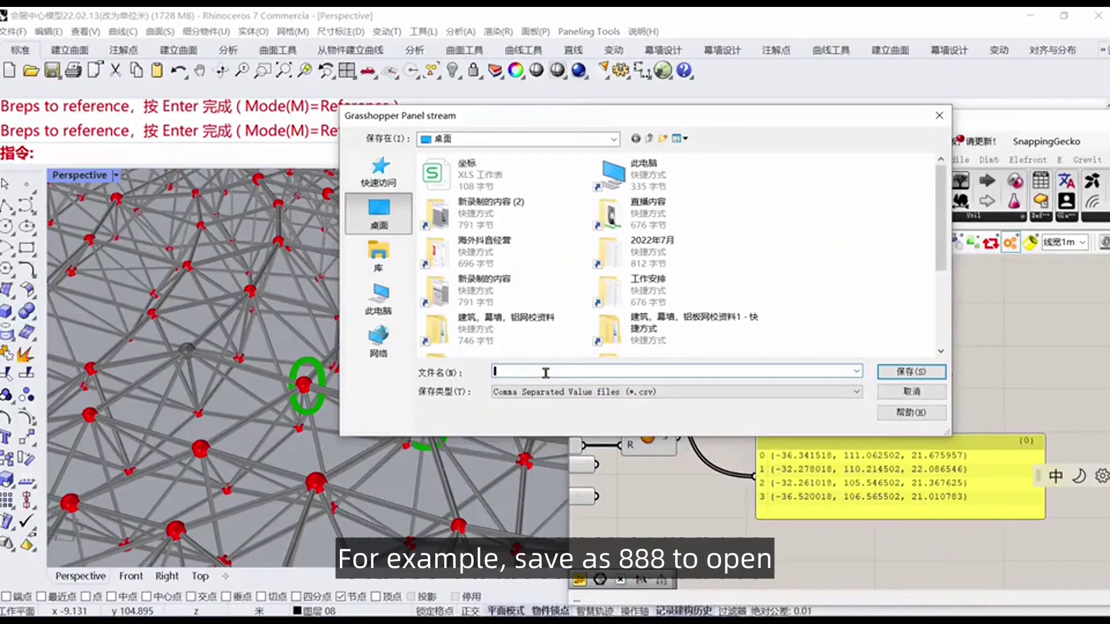
pyautogui.write('888')
pyautogui.click(912, 372)
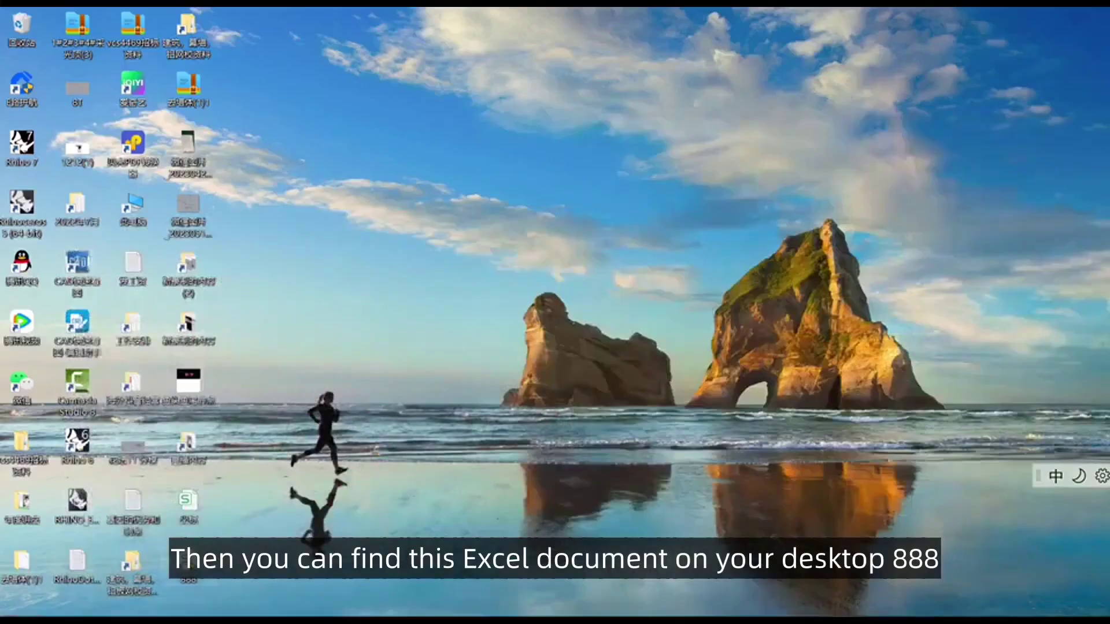
# - Open the exported 888 file from the desktop in the spreadsheet program and check the balls' XYZ coordinates
pyautogui.doubleClick(191, 565)
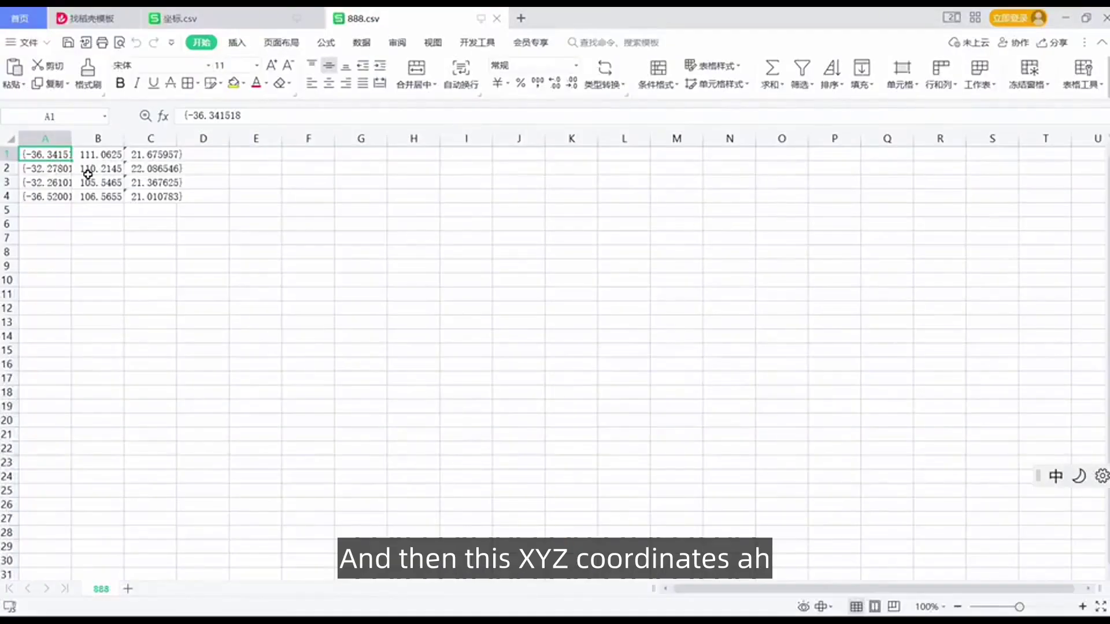
pyautogui.click(9, 153)
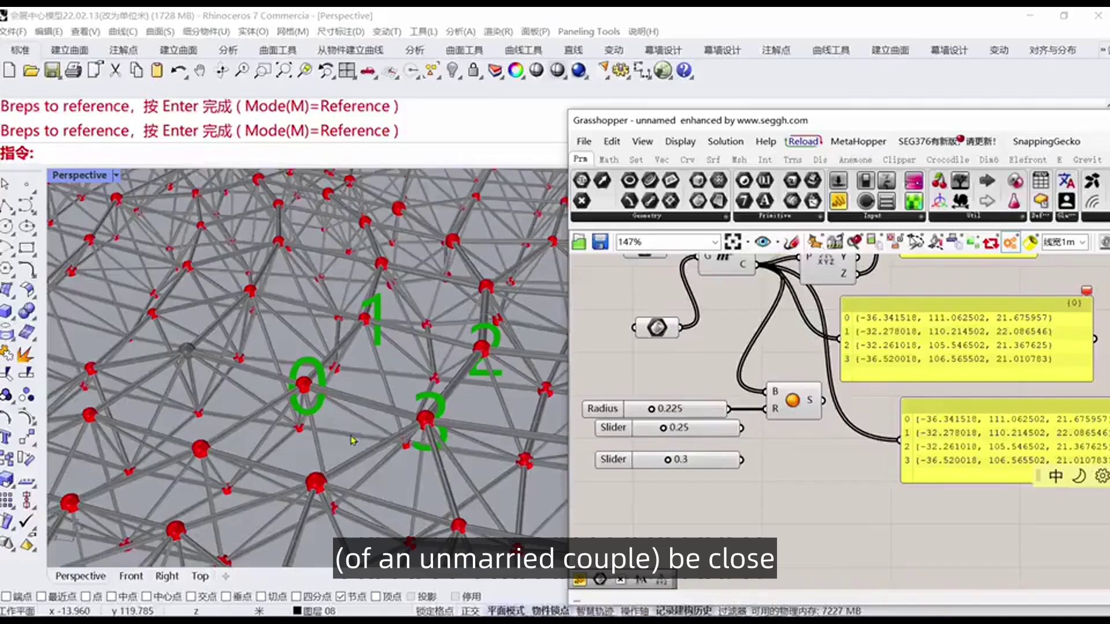
# - Connect the first Brep parameter to the Volume component's G input in place of the second and view its three numbered balls
pyautogui.scroll(-3, 414, 427)
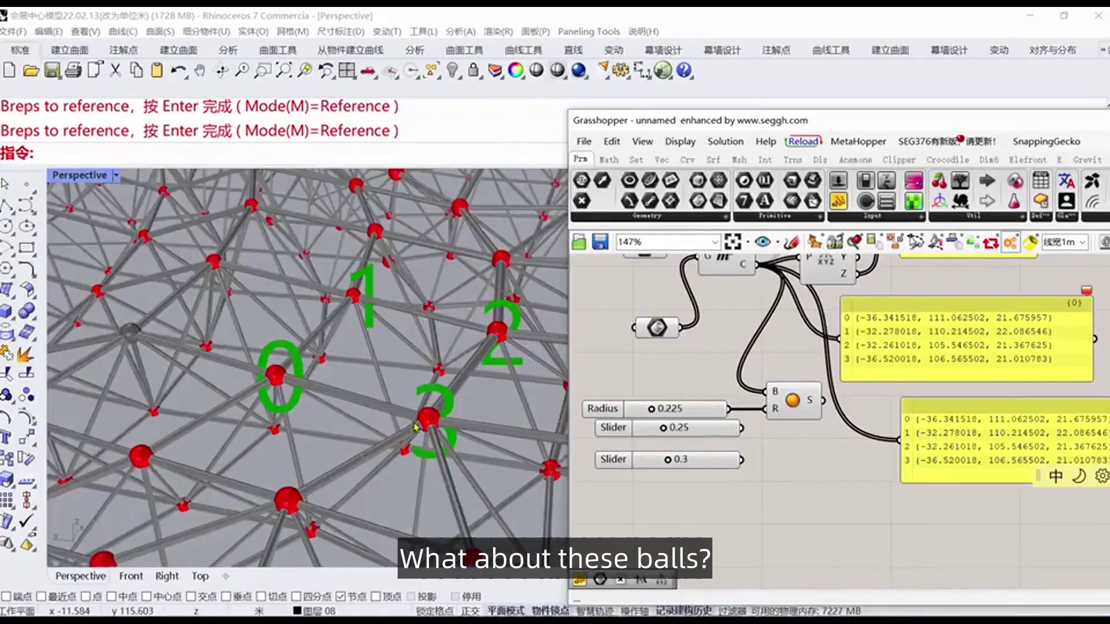
pyautogui.moveTo(681, 364); pyautogui.dragTo(746, 410, button='right')
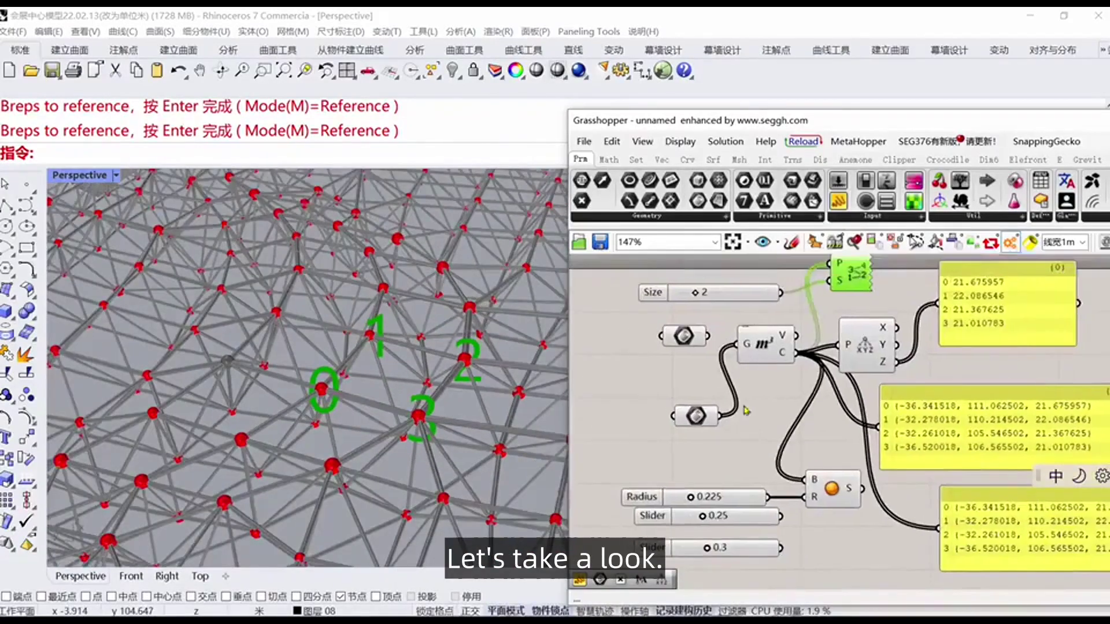
pyautogui.scroll(1, 708, 347)
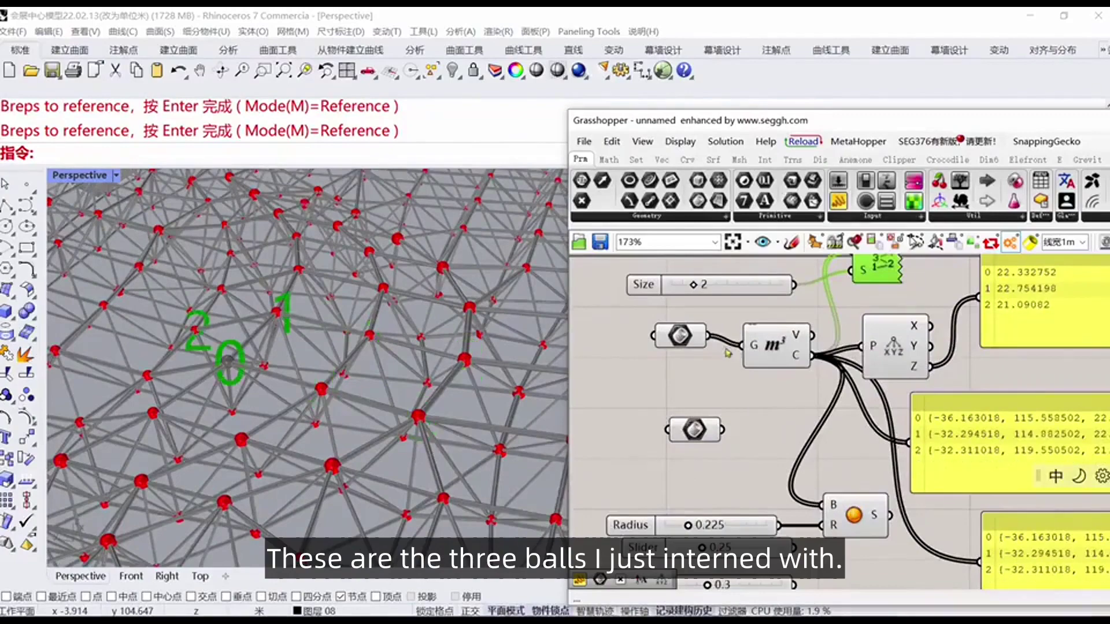
pyautogui.scroll(10, 212, 369)
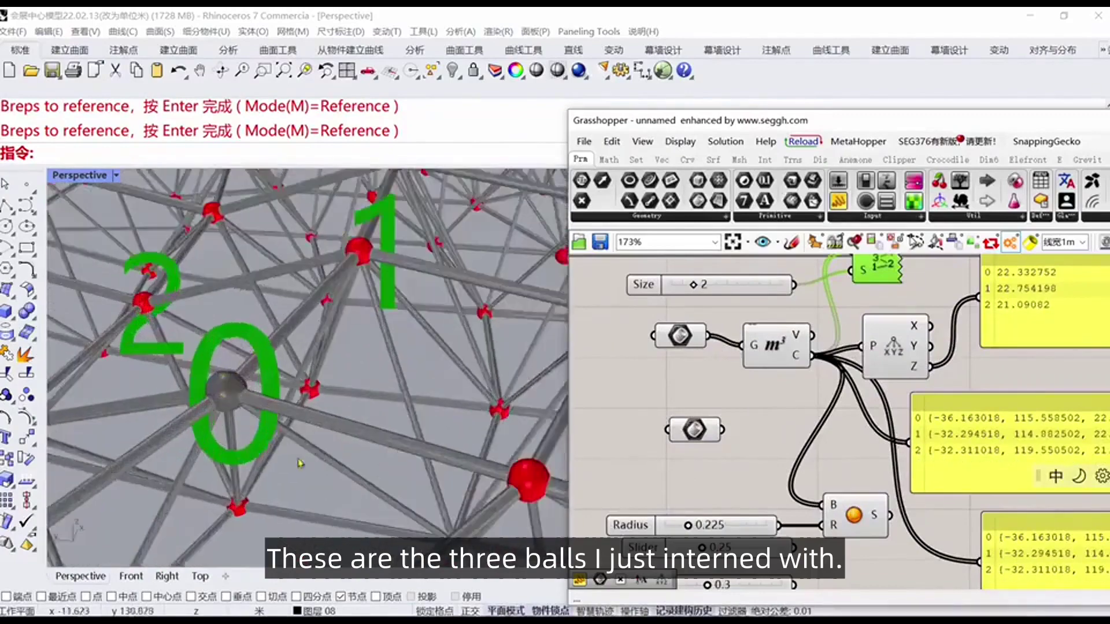
pyautogui.scroll(-2, 208, 254)
# - Select the Sphere component to preview spheres on the three balls and compare the Radius slider's sphere with ball 2
pyautogui.moveTo(723, 393); pyautogui.dragTo(712, 338, button='right')
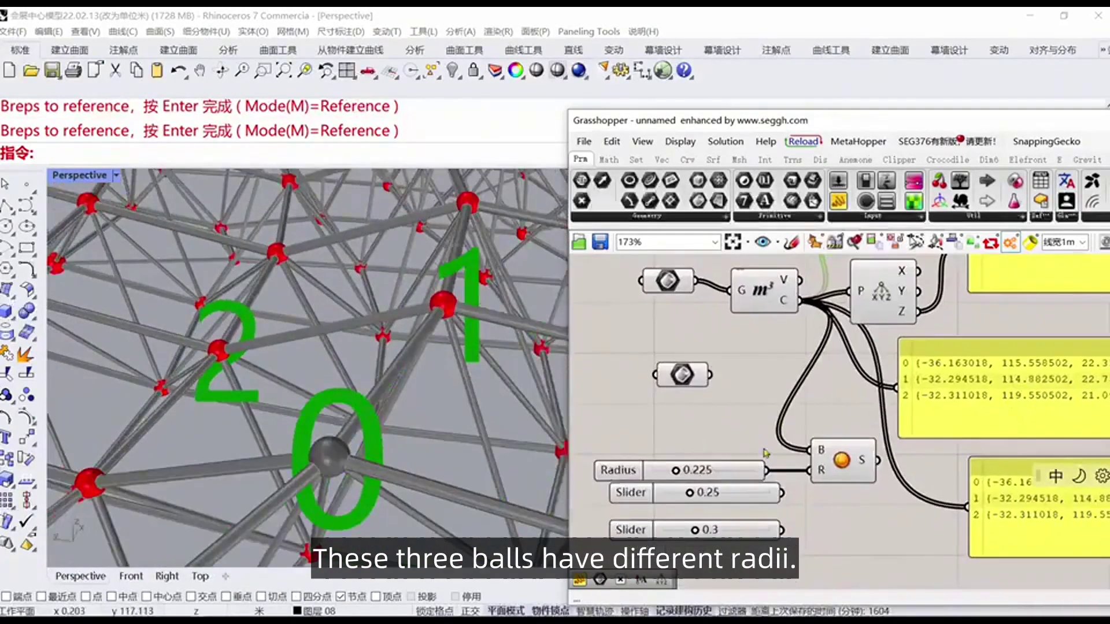
pyautogui.moveTo(841, 464); pyautogui.dragTo(822, 497, button='right')
pyautogui.click(822, 497)
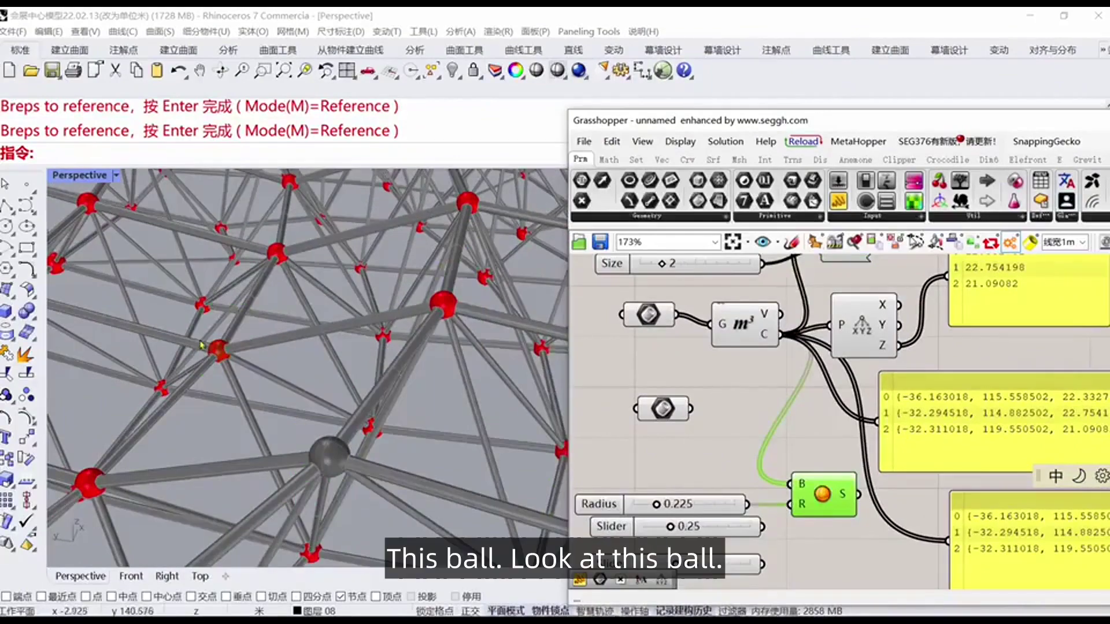
pyautogui.scroll(6, 201, 346)
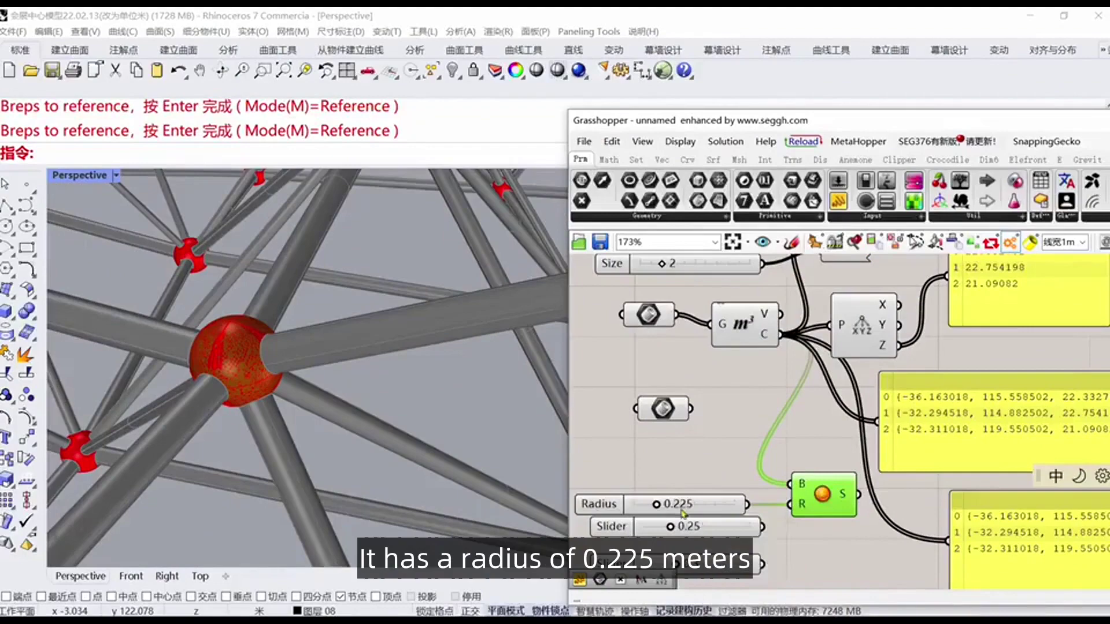
pyautogui.scroll(5, 671, 512)
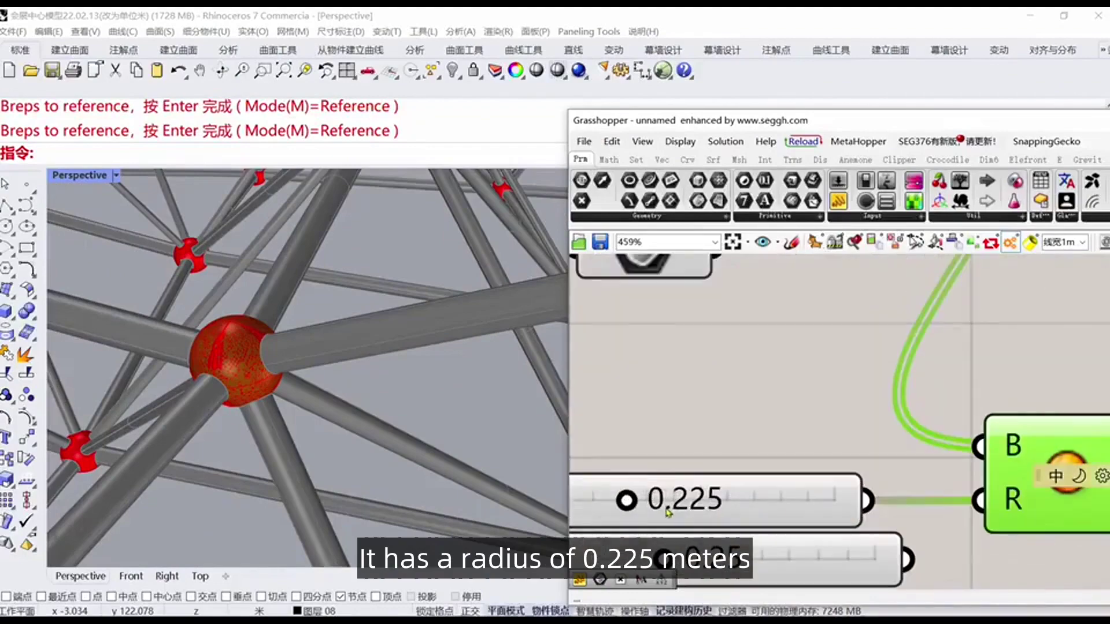
# - Hide the original ball number 2 to compare it with the preview sphere, and show the hidden objects again
pyautogui.click(237, 358)
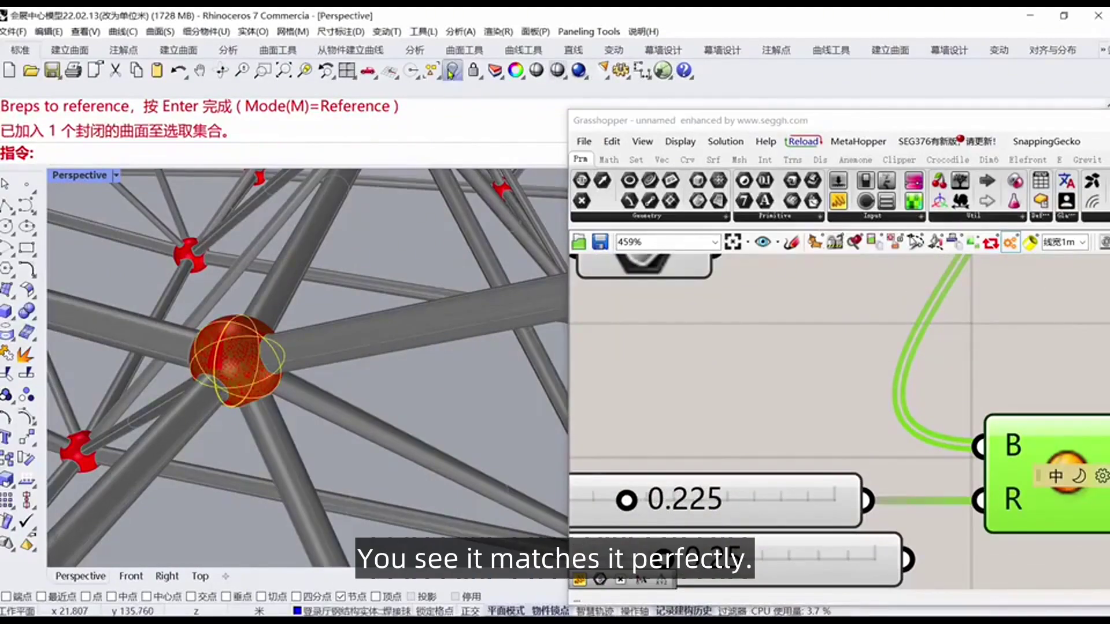
pyautogui.click(452, 70)
pyautogui.rightClick(452, 70)
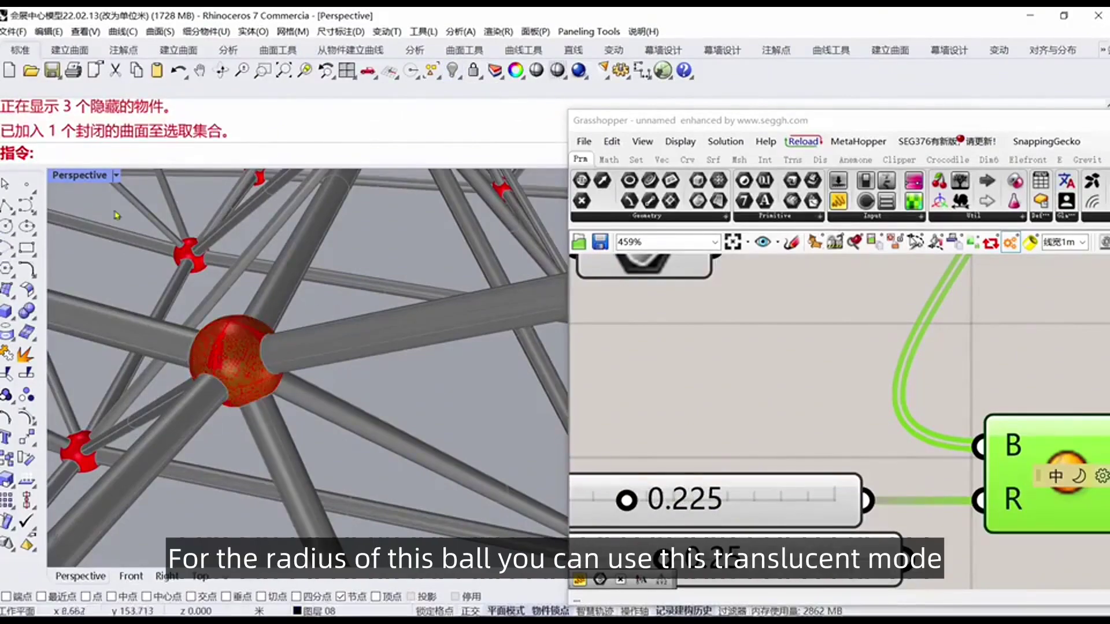
# - Switch the Perspective viewport to translucent display and draw a polyline through the ball between its upper and lower seam nodes
pyautogui.click(116, 175)
pyautogui.click(174, 230)
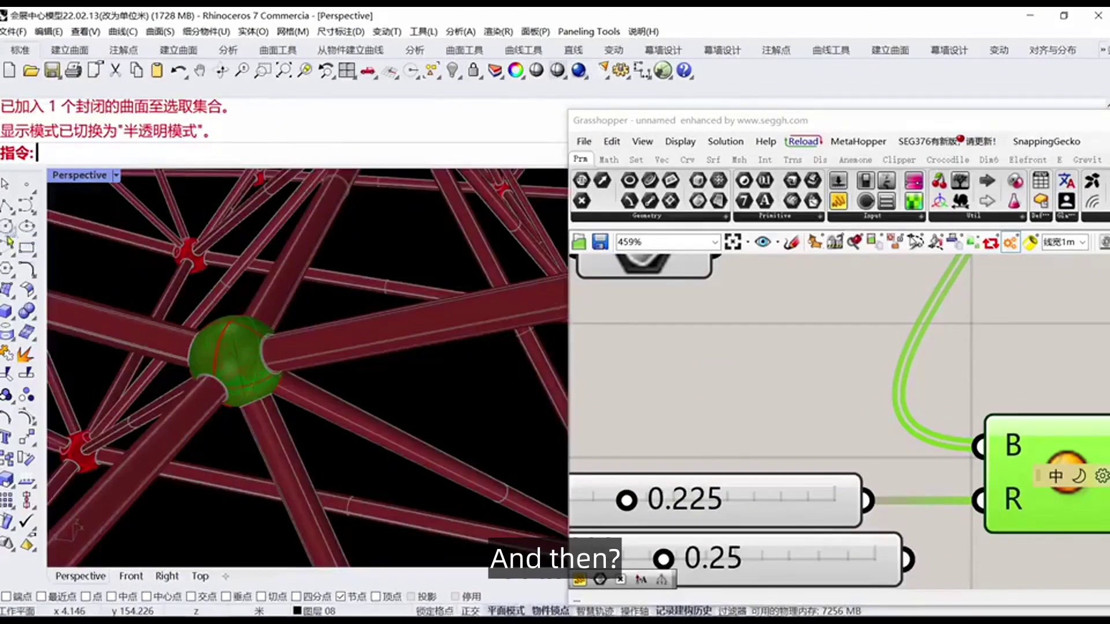
pyautogui.click(8, 206)
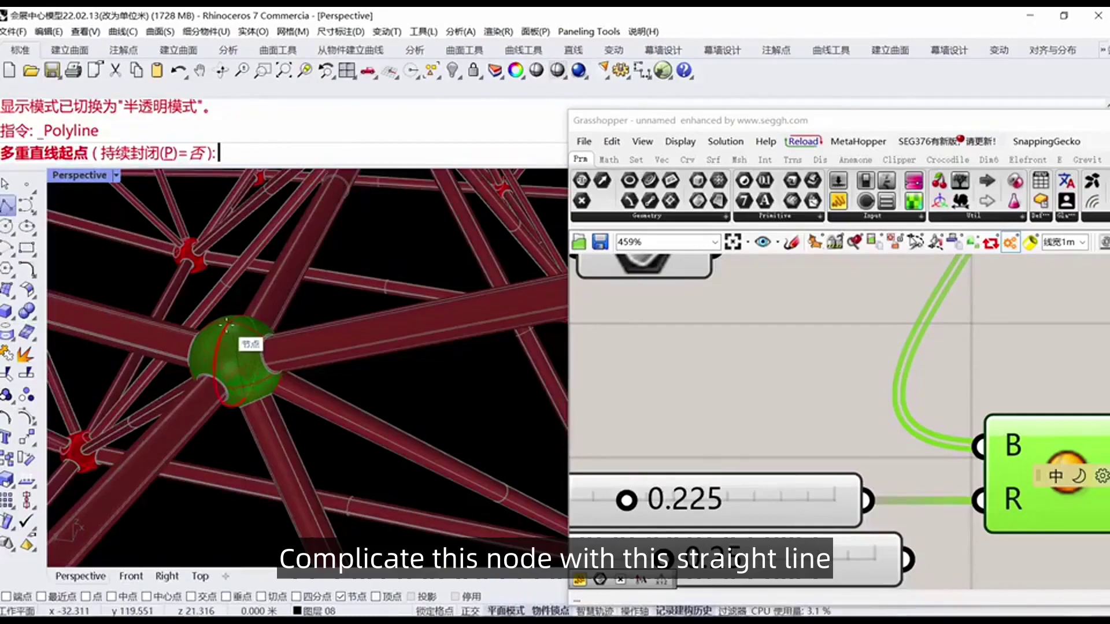
pyautogui.click(230, 322)
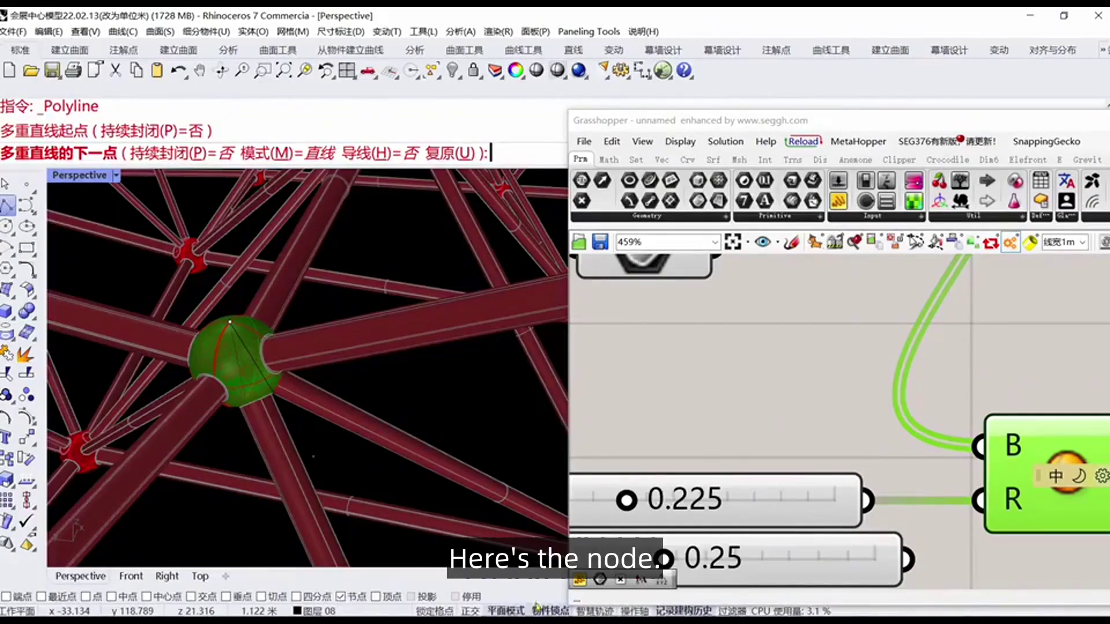
pyautogui.scroll(1, 268, 395)
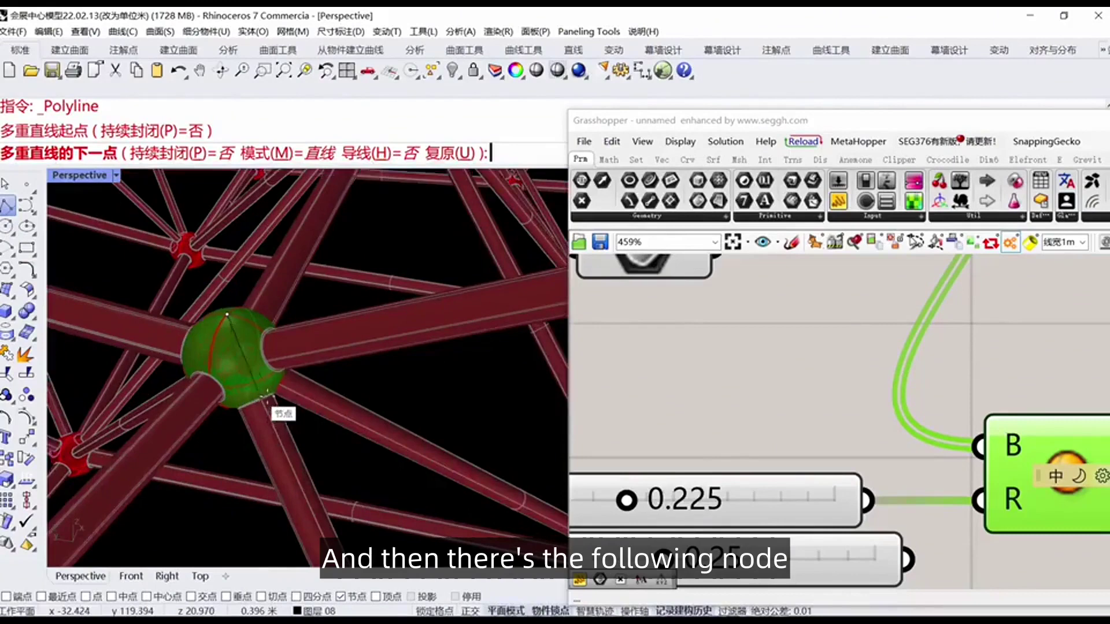
pyautogui.scroll(2, 267, 397)
pyautogui.click(239, 398)
pyautogui.rightClick(237, 398)
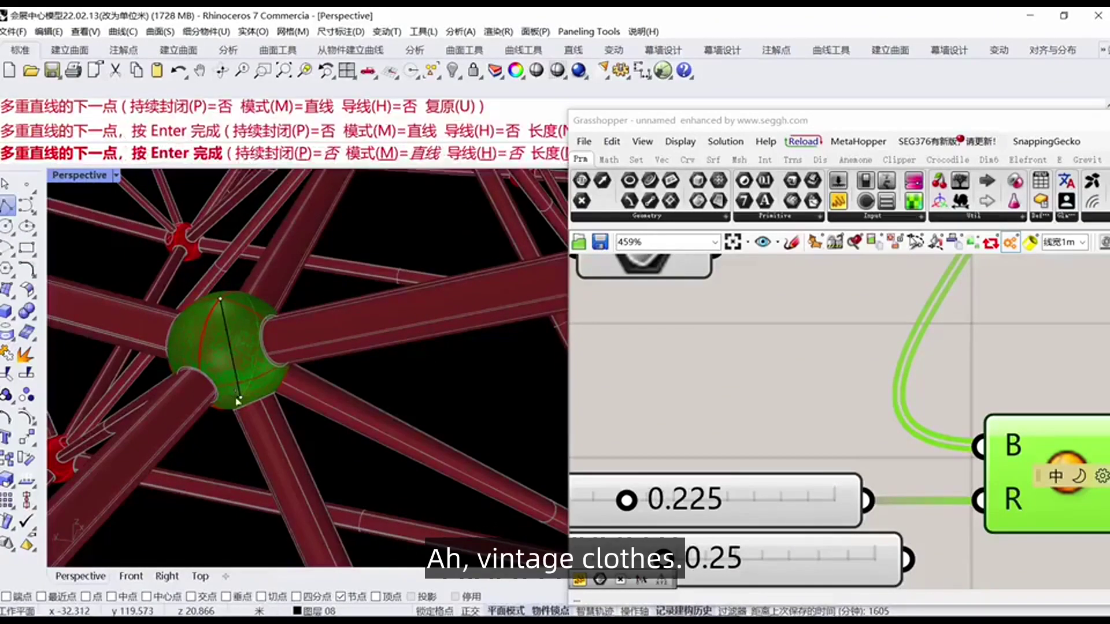
pyautogui.press('Return')
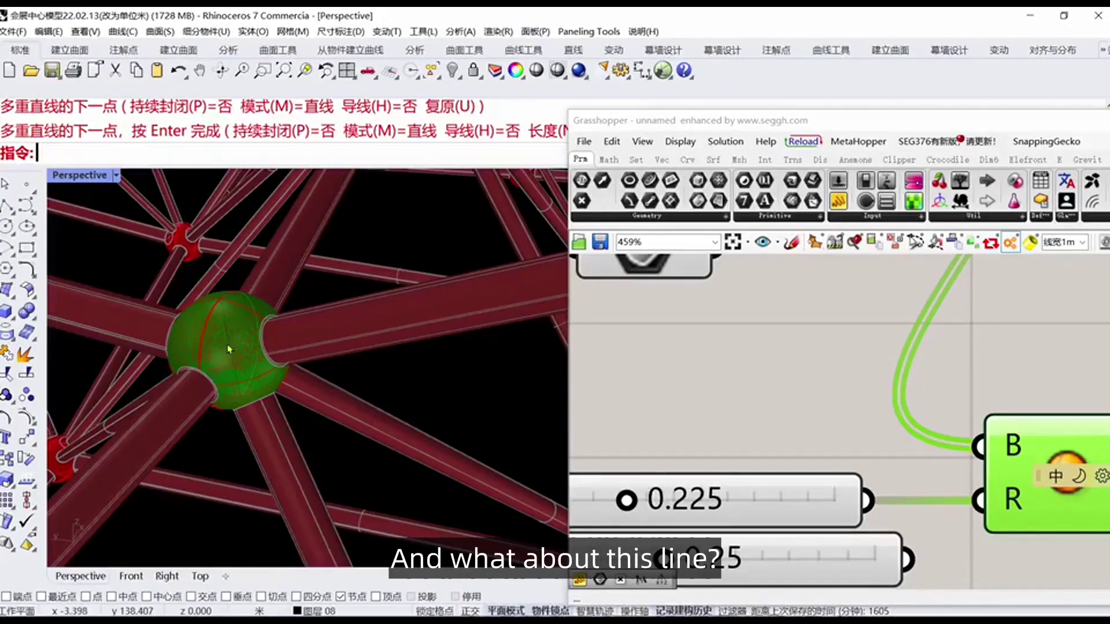
# - Select the line through the ball and measure its length with the Length analysis command
pyautogui.click(229, 349)
pyautogui.click(254, 383)
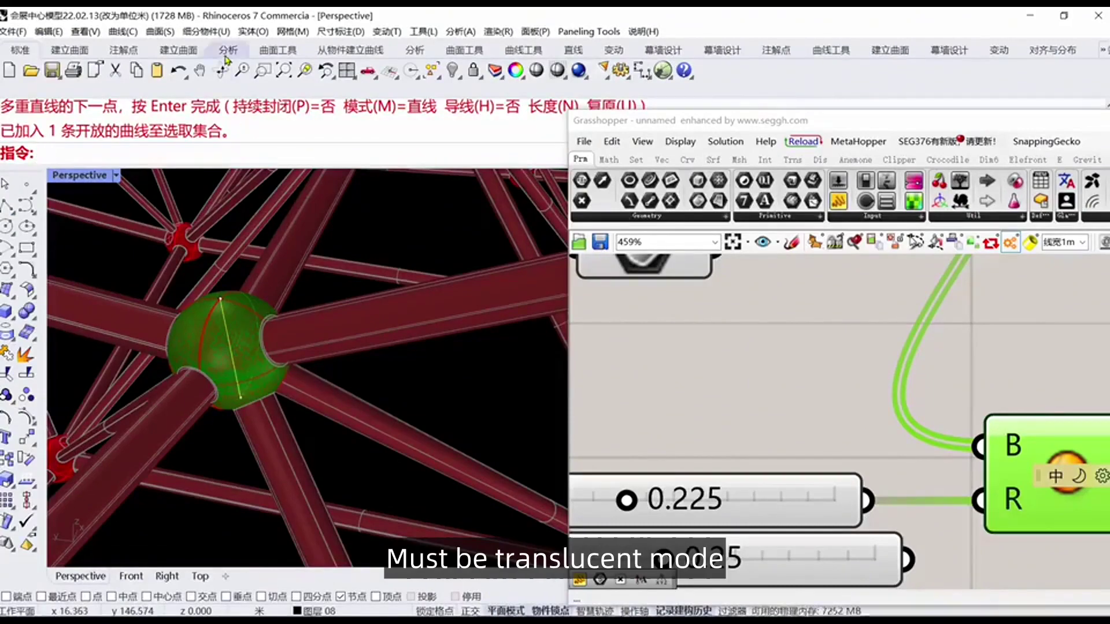
pyautogui.click(226, 57)
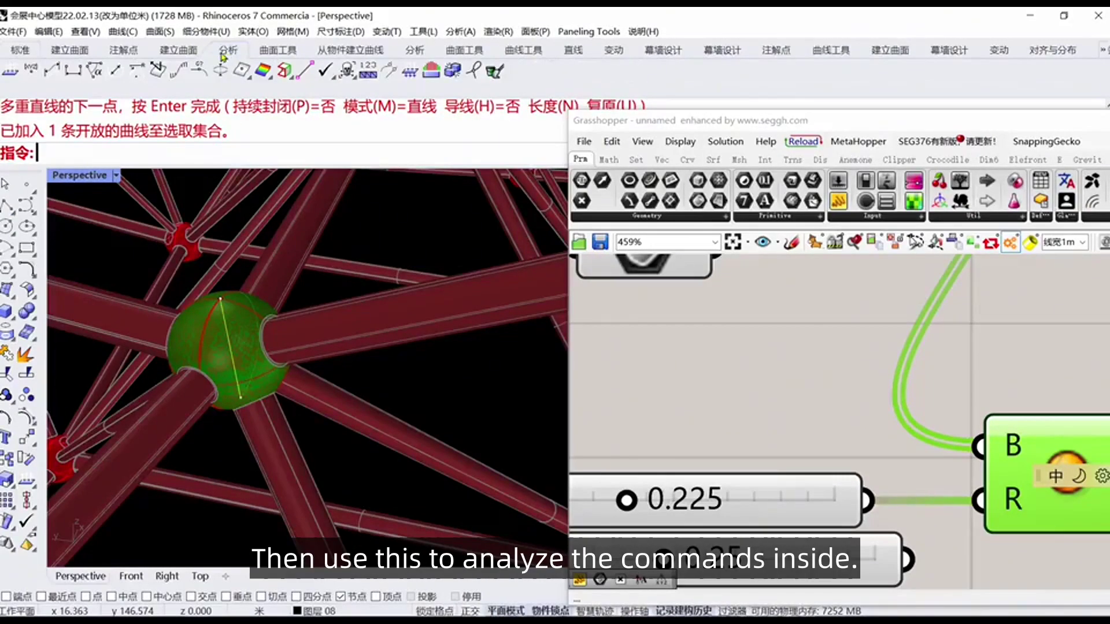
pyautogui.click(29, 475)
pyautogui.moveTo(74, 472); pyautogui.dragTo(71, 54)
pyautogui.click(52, 75)
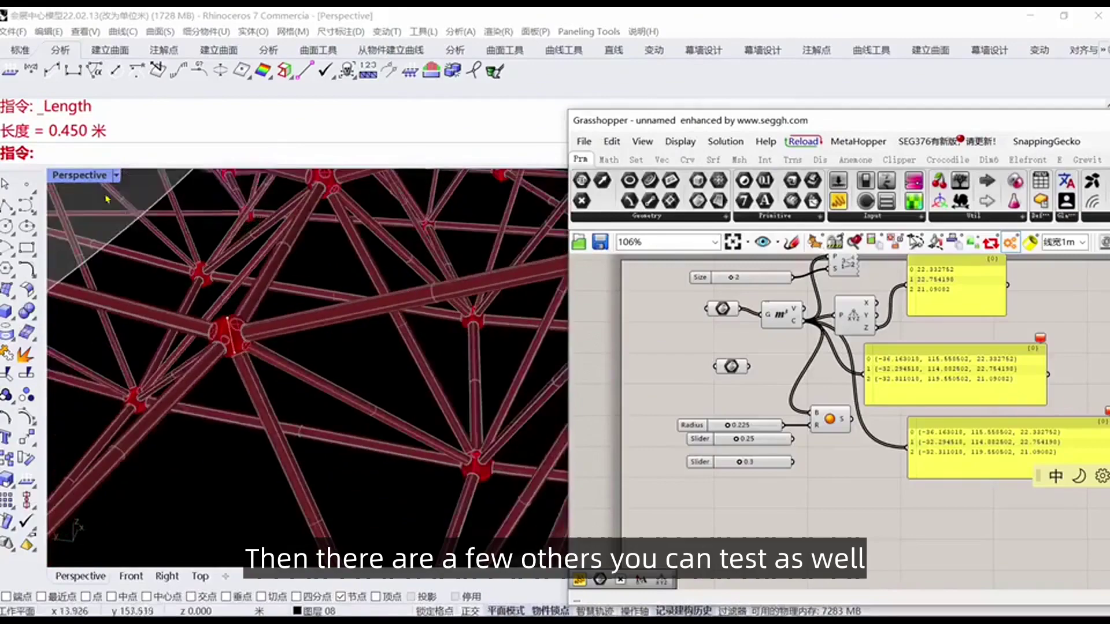
# - Switch the Perspective viewport back to shaded display and bring the neighbouring balls into view
pyautogui.click(80, 175)
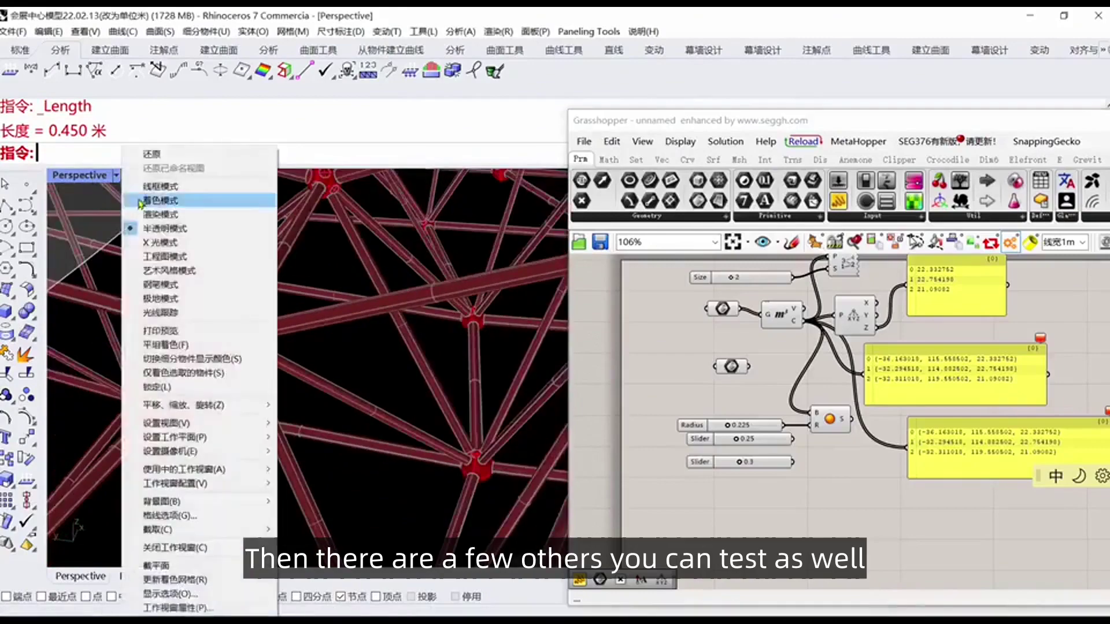
pyautogui.click(249, 302)
pyautogui.scroll(-8, 249, 302)
pyautogui.scroll(5, 450, 276)
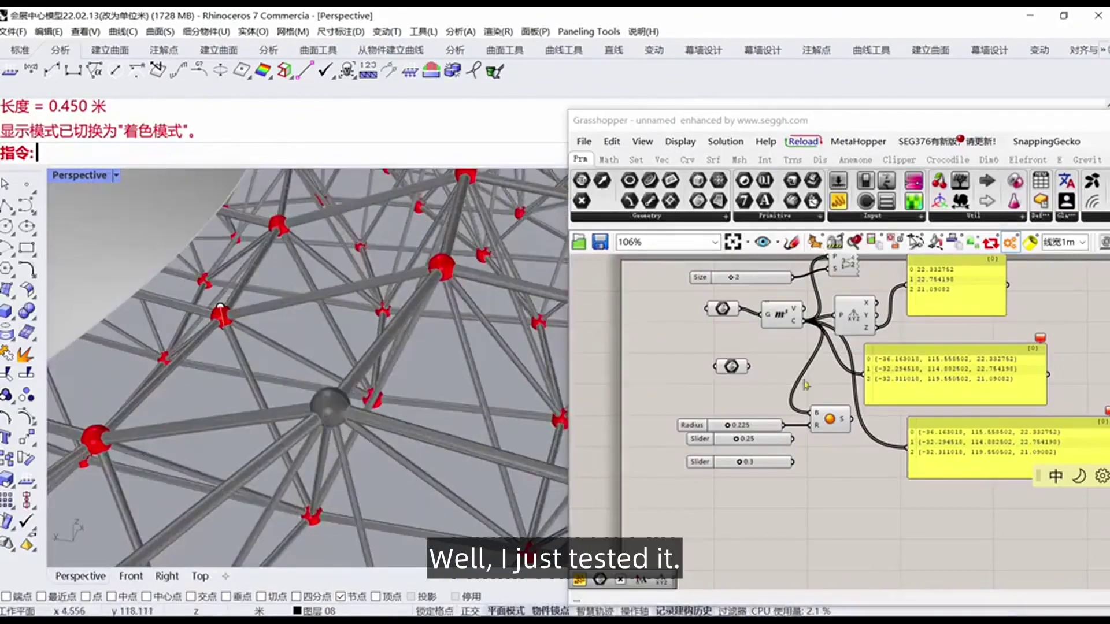
# - Connect the 0.25 slider to the Sphere component's radius and compare the preview spheres with the original balls
pyautogui.click(817, 434)
pyautogui.scroll(2, 817, 433)
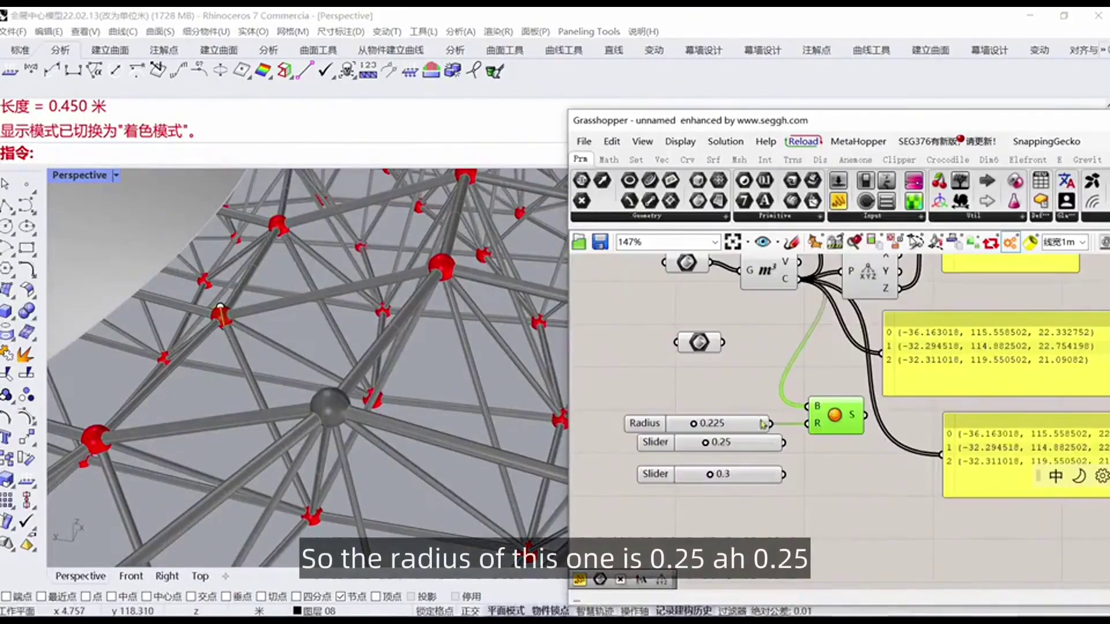
pyautogui.moveTo(807, 434); pyautogui.dragTo(807, 424)
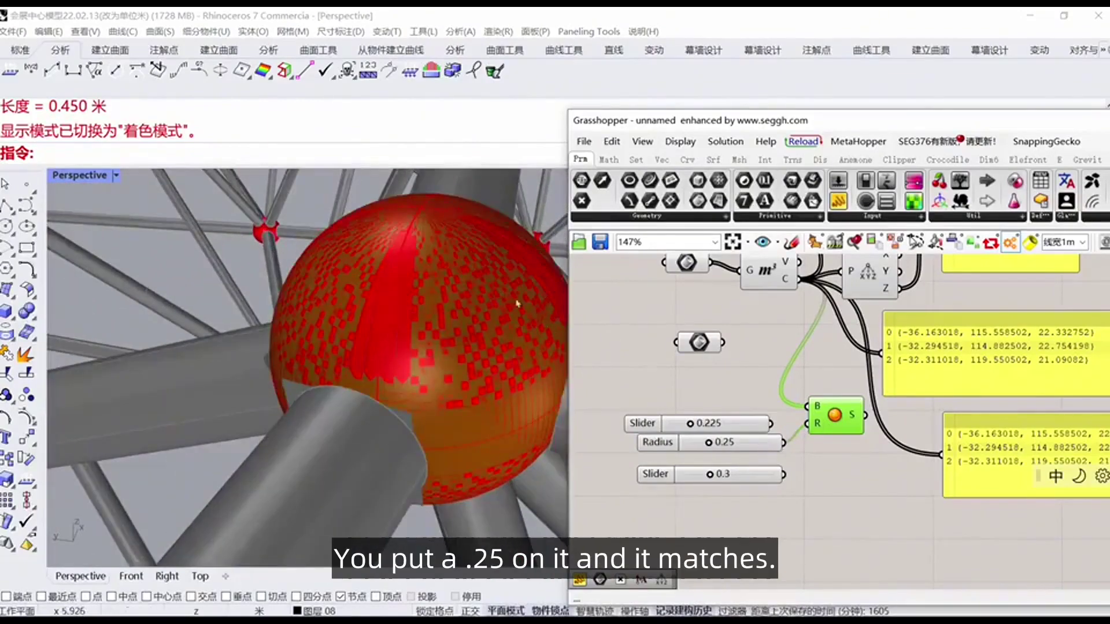
pyautogui.scroll(3, 465, 276)
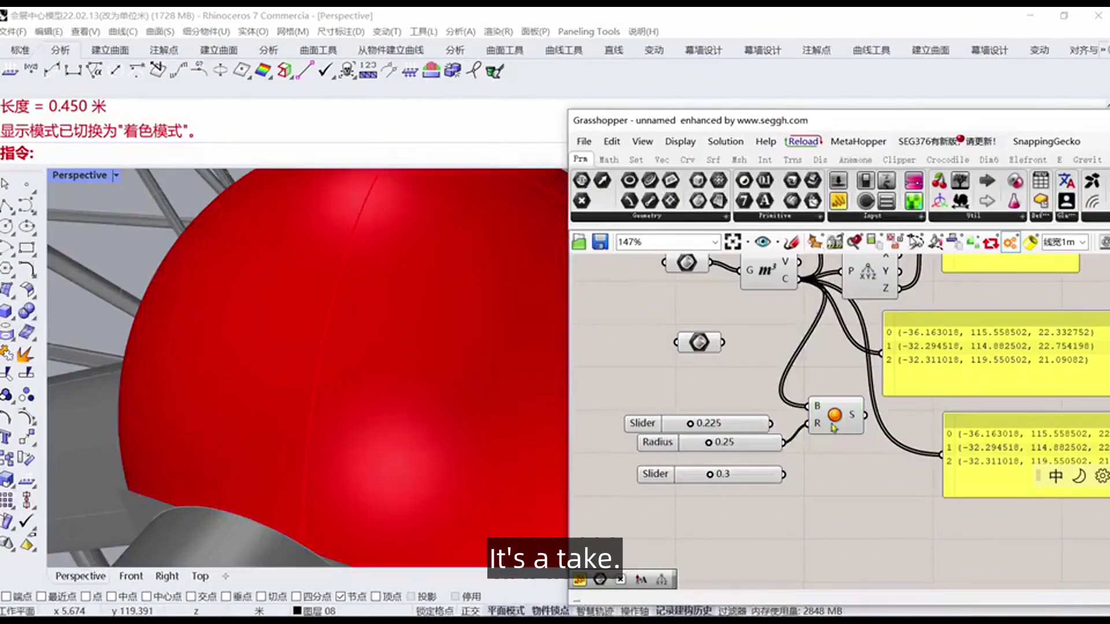
pyautogui.scroll(-5, 404, 355)
pyautogui.moveTo(941, 124); pyautogui.dragTo(283, 138)
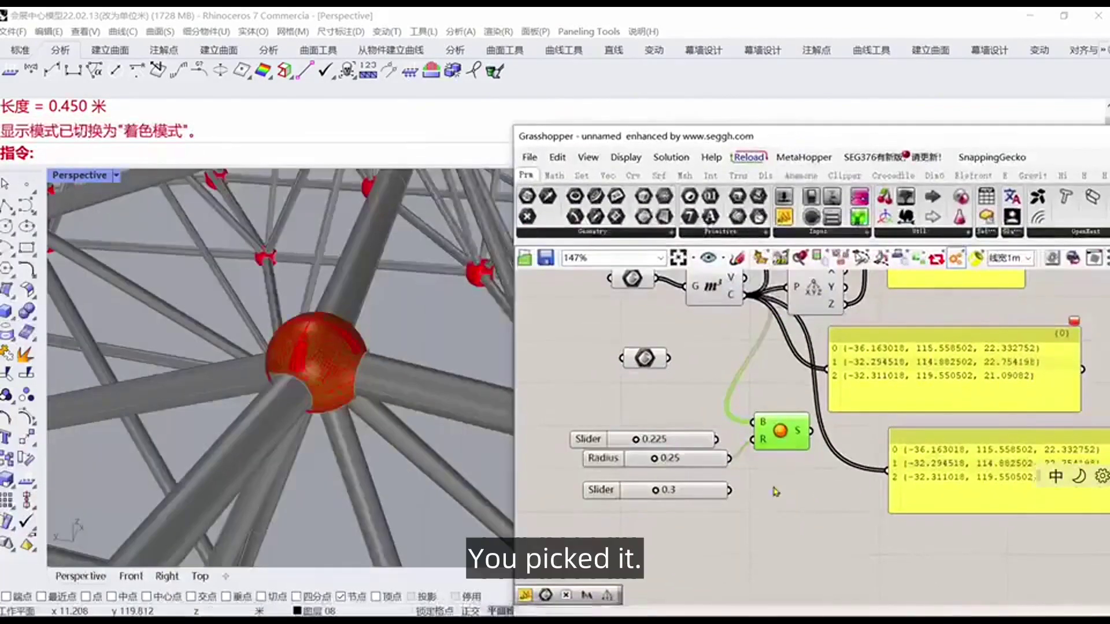
pyautogui.click(775, 491)
pyautogui.scroll(6, 315, 376)
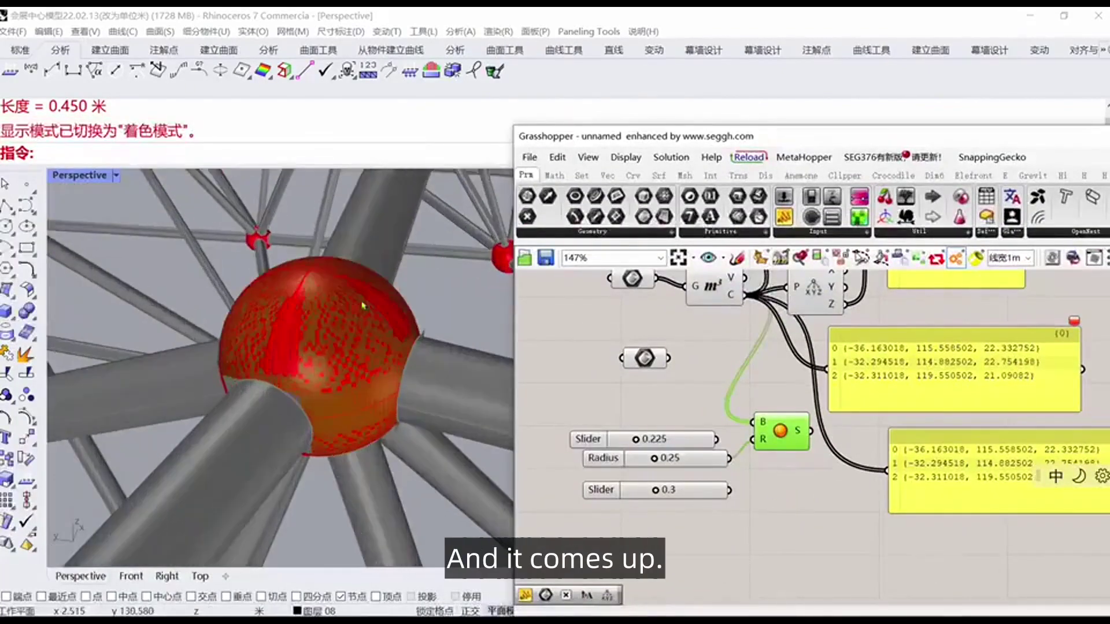
pyautogui.scroll(-14, 363, 306)
pyautogui.scroll(6, 294, 386)
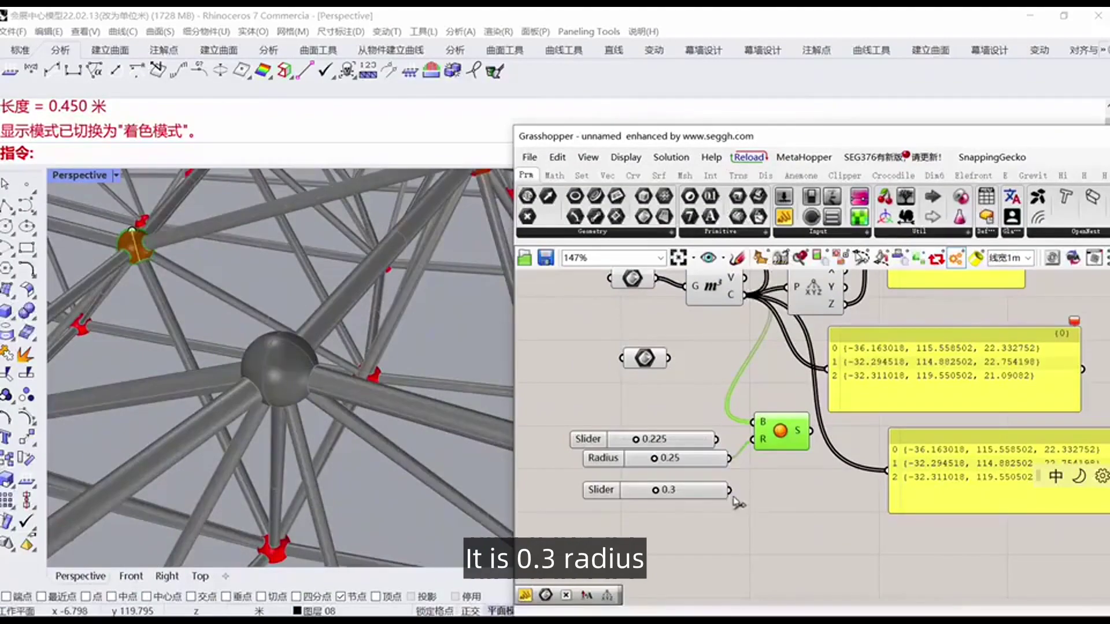
# - Connect the 0.3 slider to the Sphere component's radius and compare the larger preview spheres with the original balls
pyautogui.moveTo(730, 490); pyautogui.dragTo(752, 440)
pyautogui.scroll(3, 262, 375)
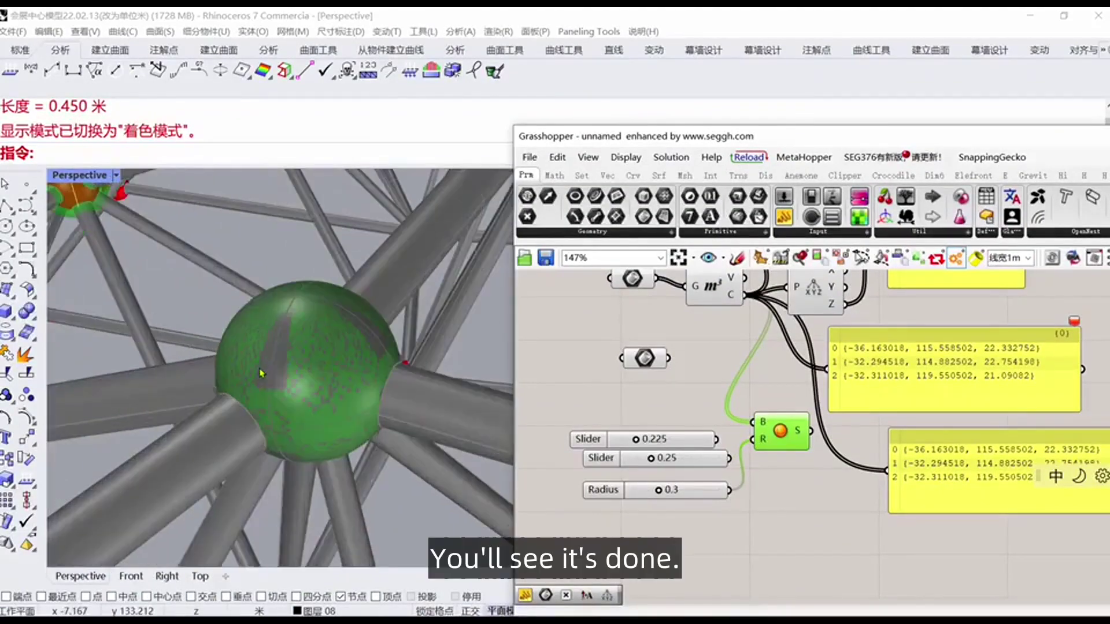
pyautogui.scroll(-5, 311, 367)
pyautogui.scroll(6, 242, 293)
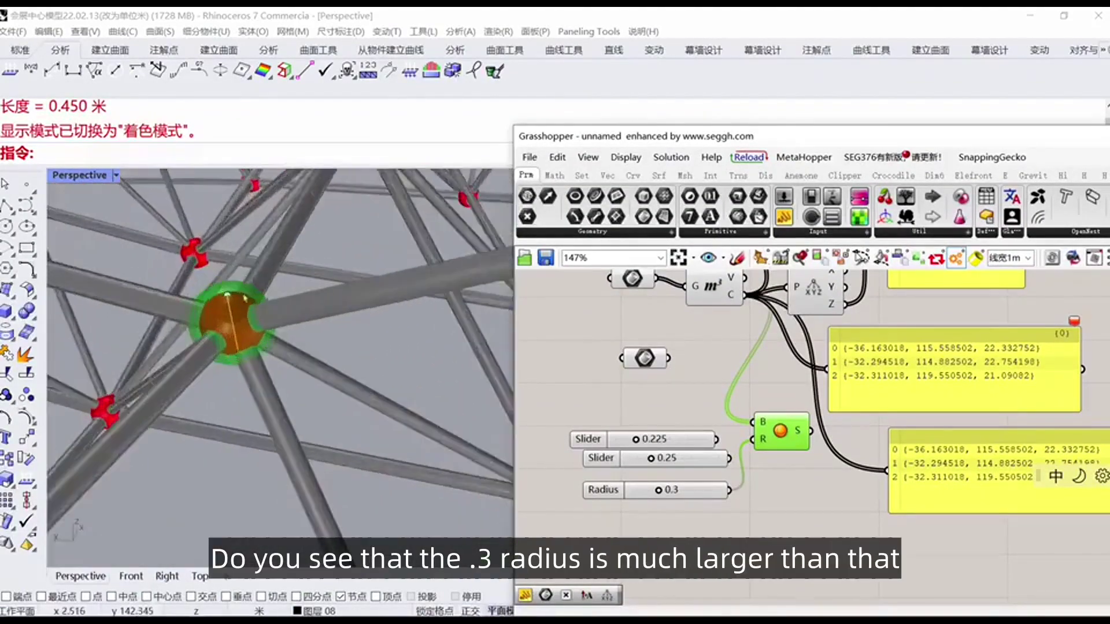
pyautogui.scroll(-6, 208, 351)
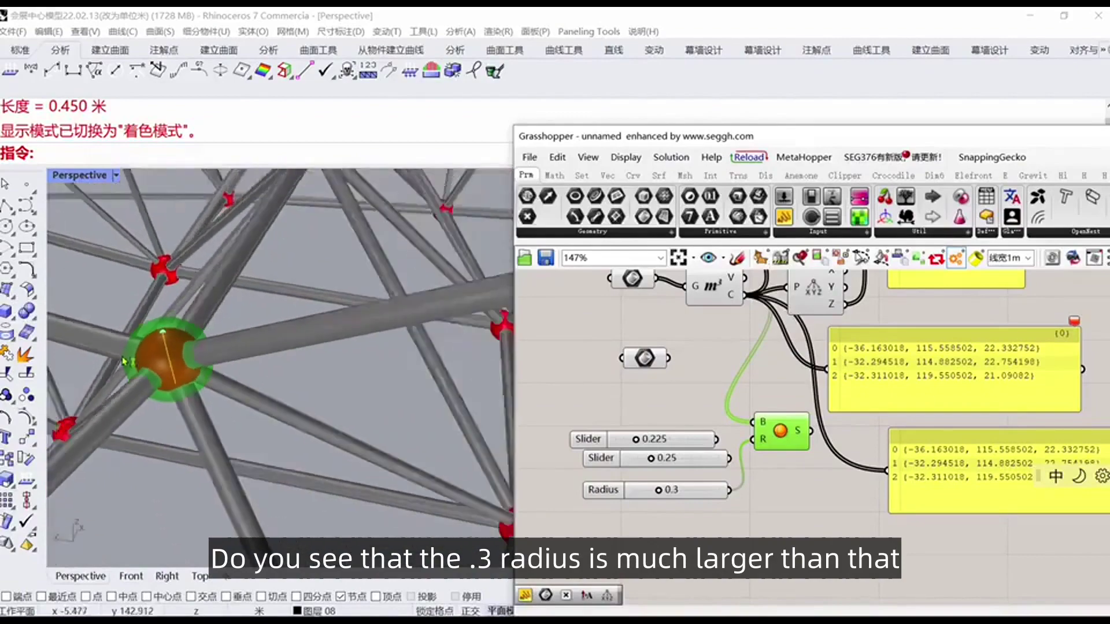
pyautogui.scroll(4, 439, 287)
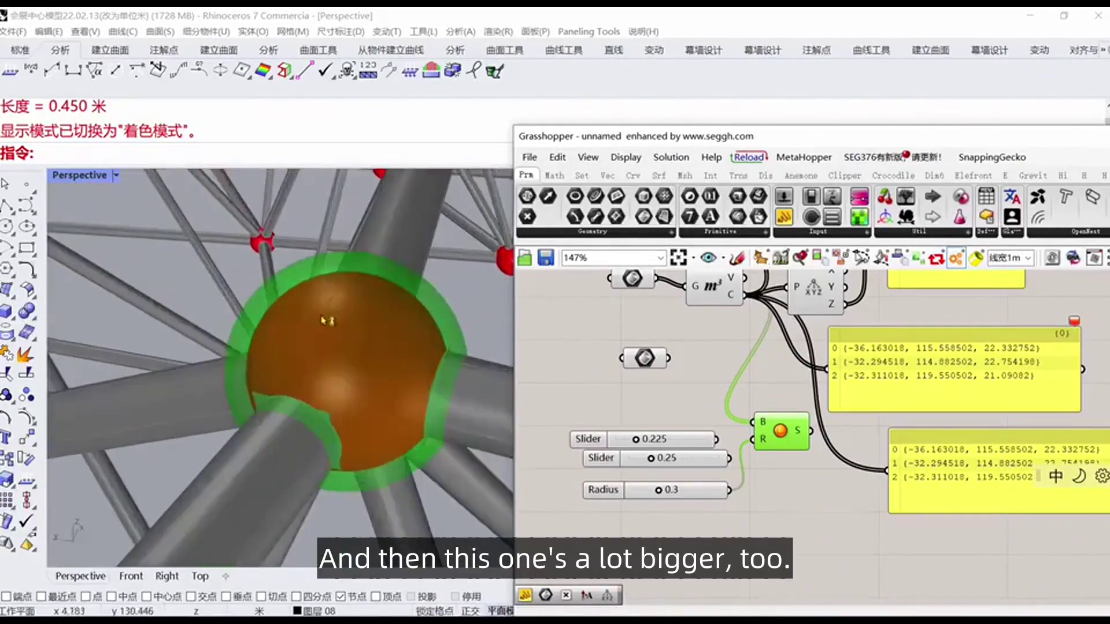
pyautogui.scroll(-5, 324, 320)
pyautogui.scroll(2, 264, 356)
pyautogui.scroll(2, 265, 356)
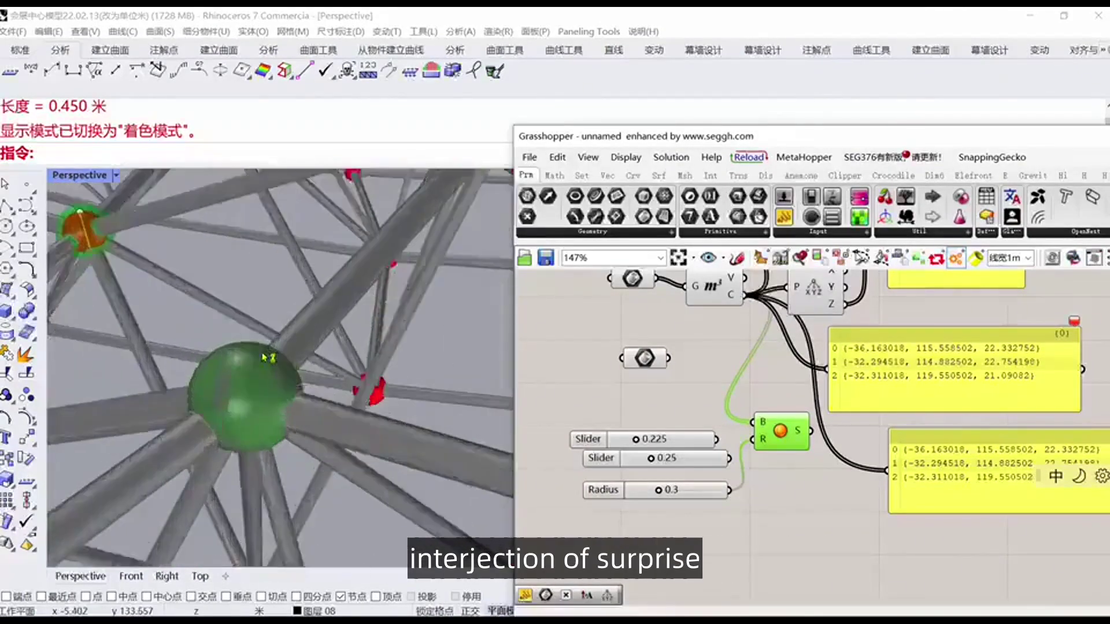
pyautogui.scroll(3, 243, 358)
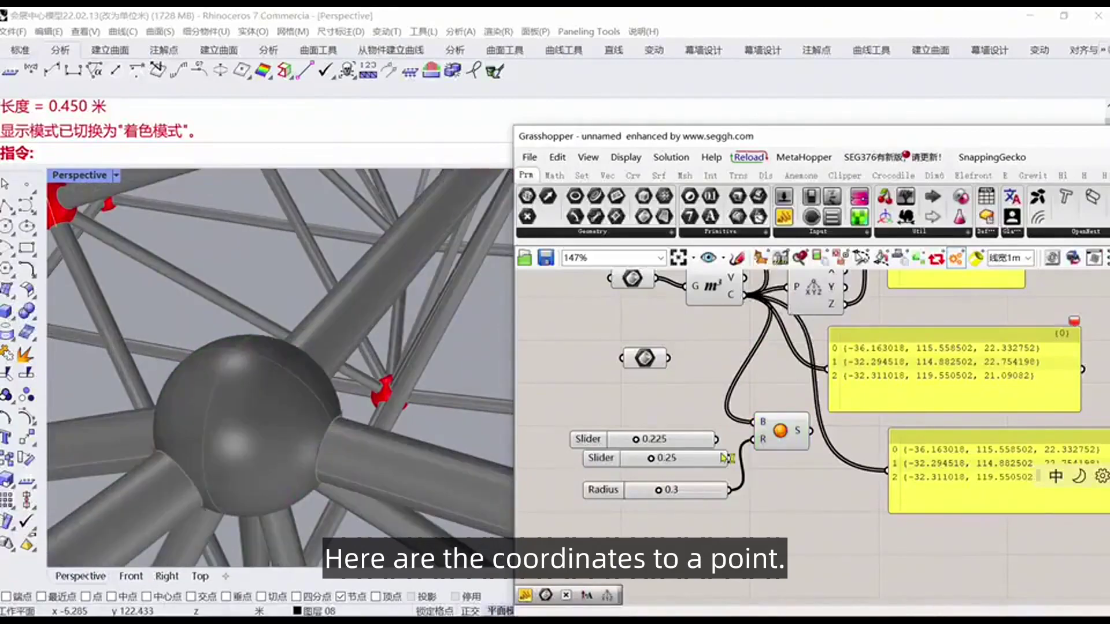
# - Place a point object on the upper seam node of the gray ball
pyautogui.click(26, 183)
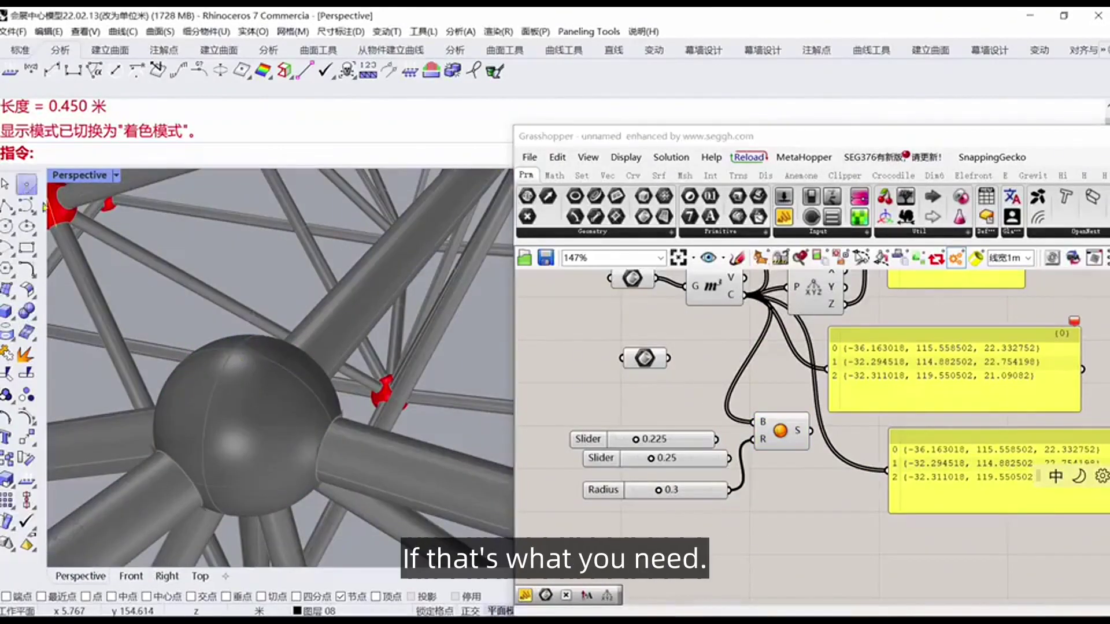
pyautogui.click(235, 350)
pyautogui.click(236, 351)
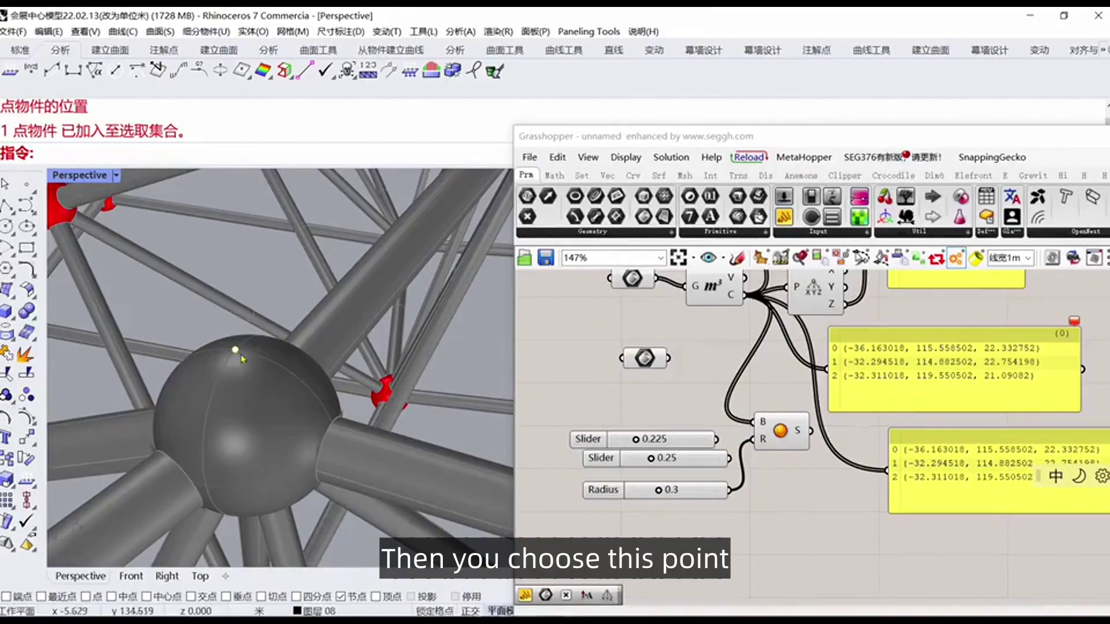
# - Reference the new point on the ball as a single point in the Grasshopper Point parameter
pyautogui.rightClick(793, 565)
pyautogui.click(856, 503)
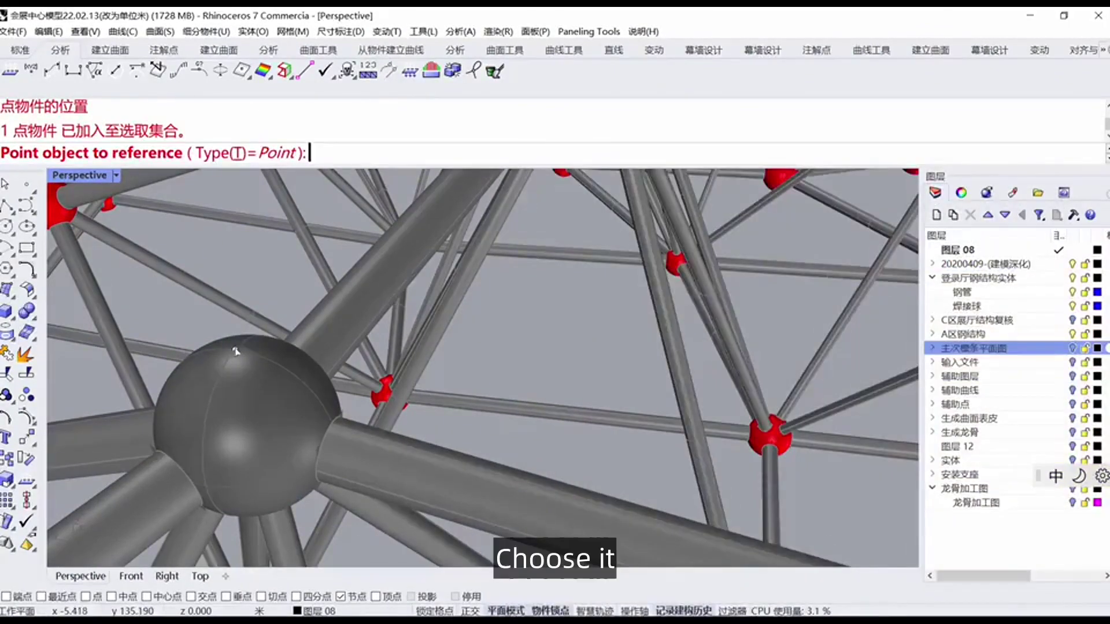
pyautogui.click(236, 350)
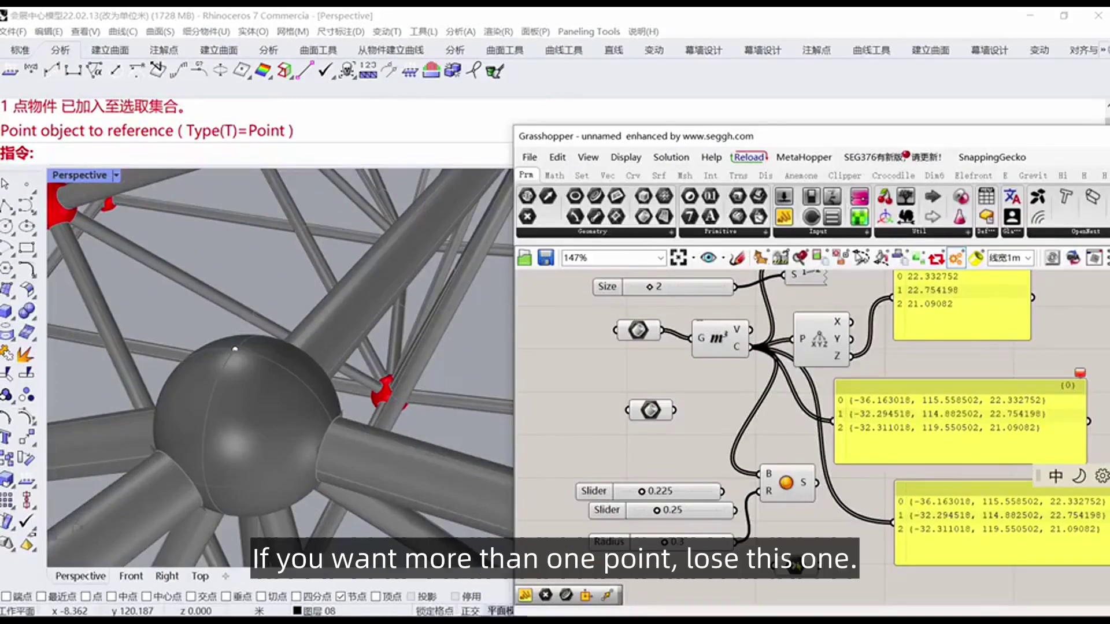
pyautogui.rightClick(796, 565)
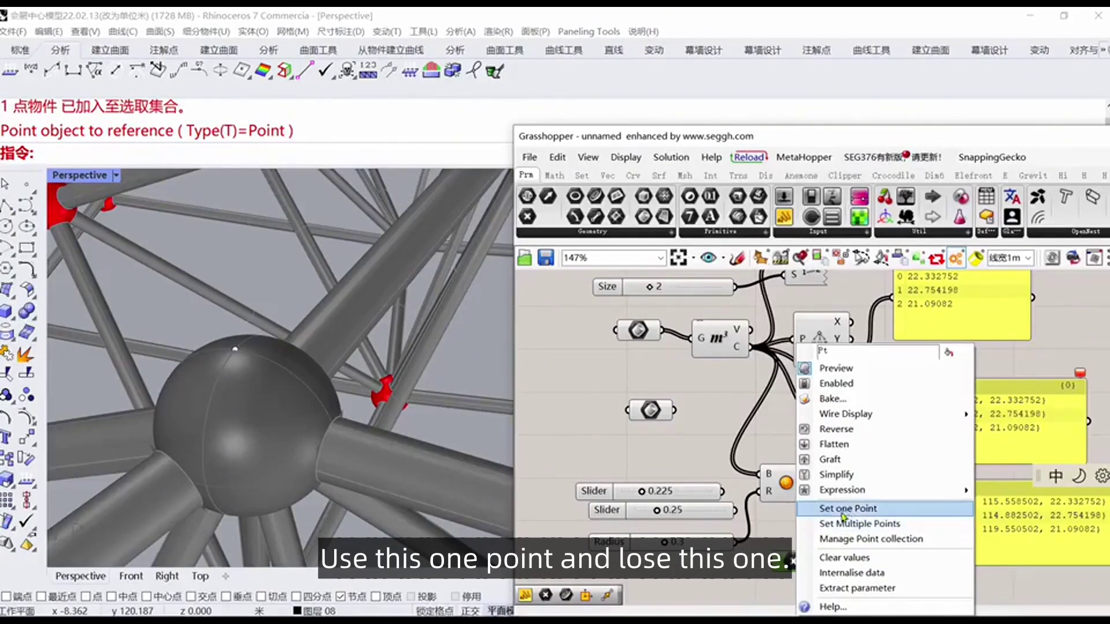
pyautogui.click(776, 532)
# - Move the Point parameter beside the volume component and connect it to the P input of the Deconstruct component
pyautogui.moveTo(795, 564); pyautogui.dragTo(699, 310)
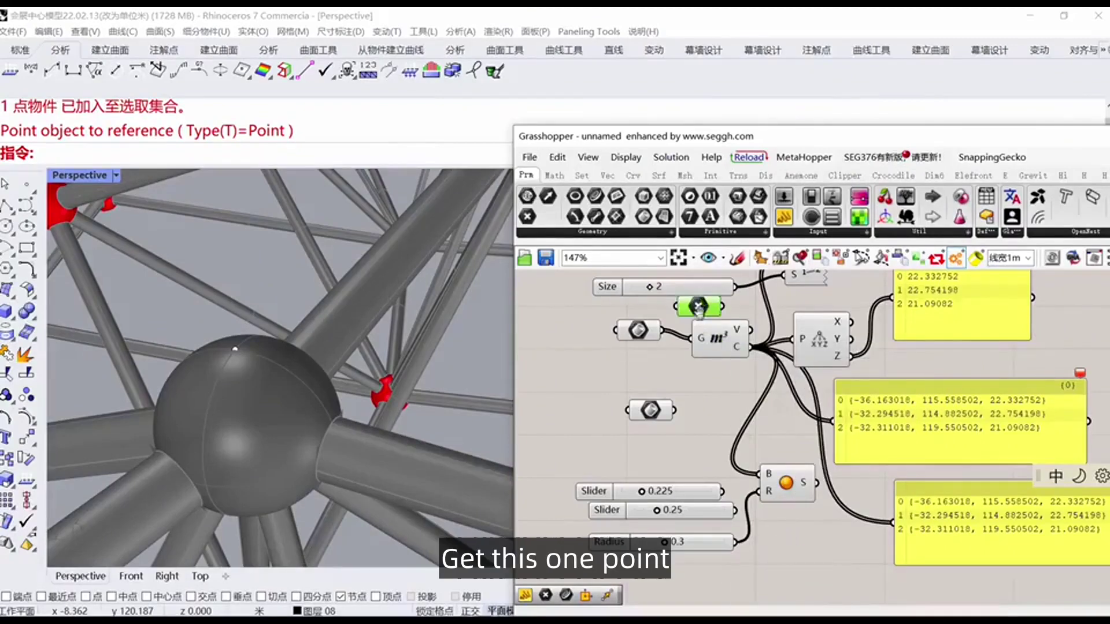
pyautogui.moveTo(699, 310); pyautogui.dragTo(713, 398, button='right')
pyautogui.moveTo(717, 375); pyautogui.dragTo(713, 351)
pyautogui.moveTo(717, 395); pyautogui.dragTo(807, 427)
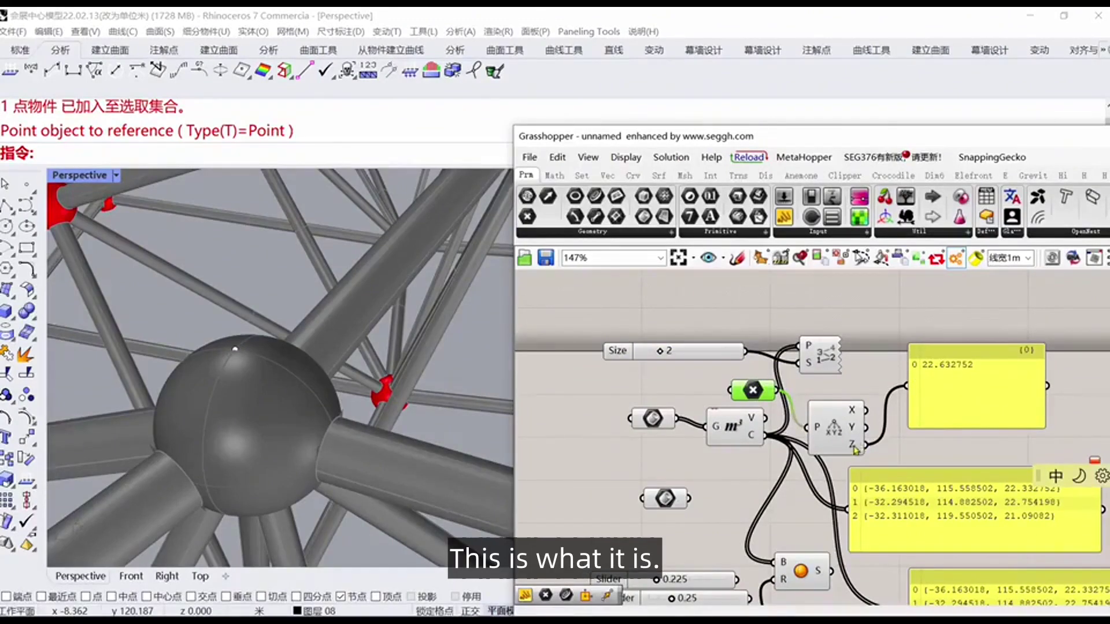
# - Rearrange the Point List, Deconstruct and elevation panel components, and connect the Point parameter directly to the panel
pyautogui.moveTo(856, 449)
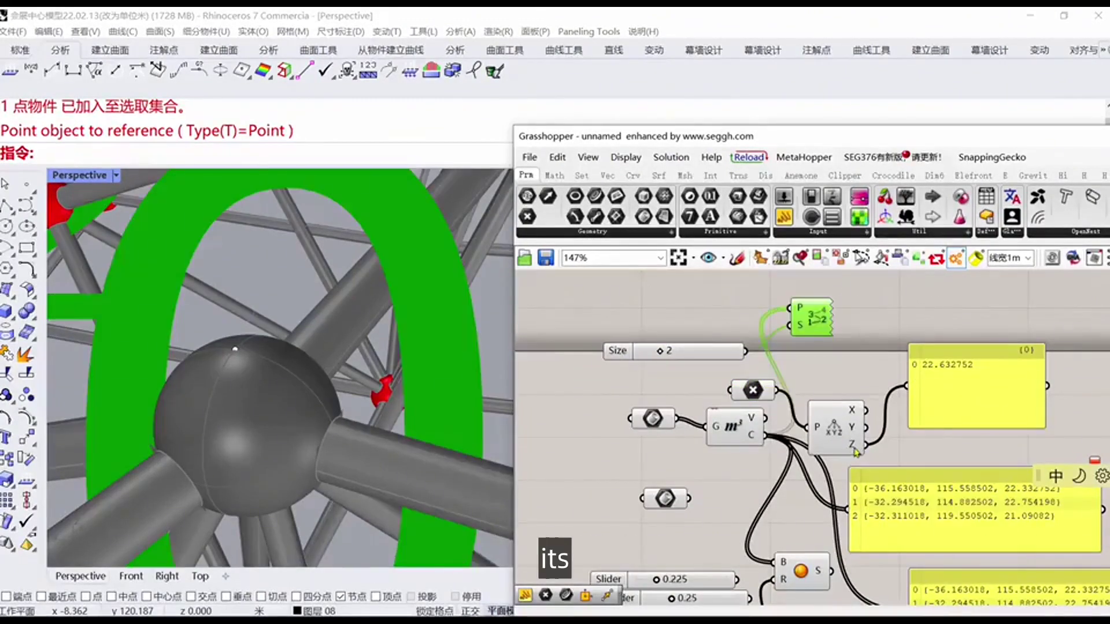
pyautogui.moveTo(818, 341); pyautogui.dragTo(634, 288)
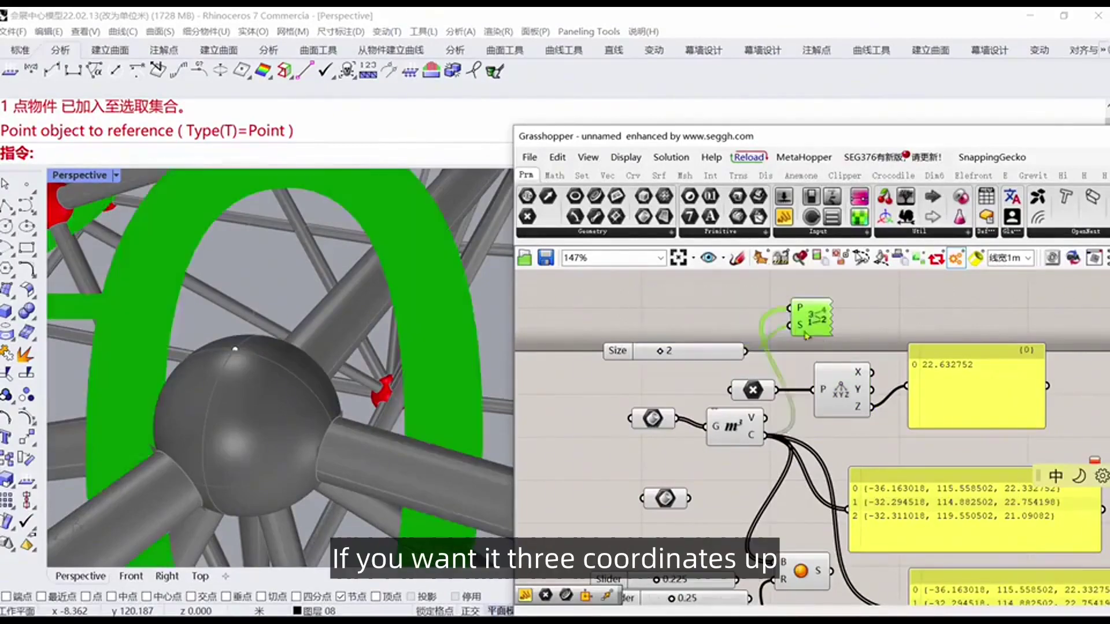
pyautogui.click(823, 345)
pyautogui.moveTo(912, 392); pyautogui.dragTo(946, 347)
pyautogui.moveTo(841, 399); pyautogui.dragTo(841, 416)
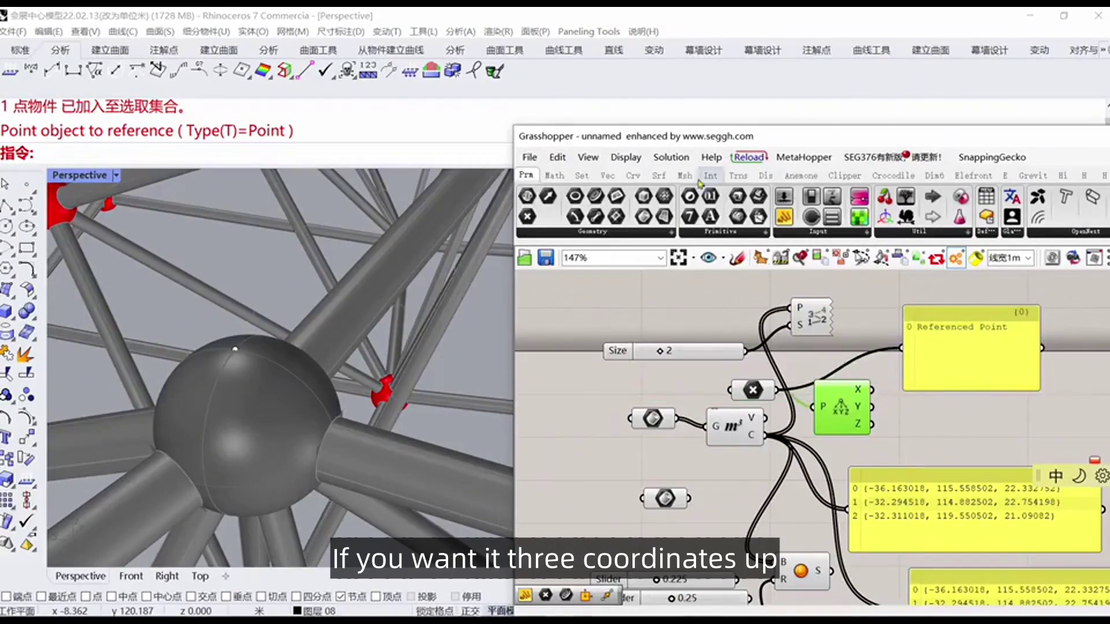
# - Add a Construct Point component beside the Deconstruct component and connect the X, Y and Z outputs to its matching inputs
pyautogui.click(607, 175)
pyautogui.click(962, 394)
pyautogui.moveTo(961, 394); pyautogui.dragTo(951, 419)
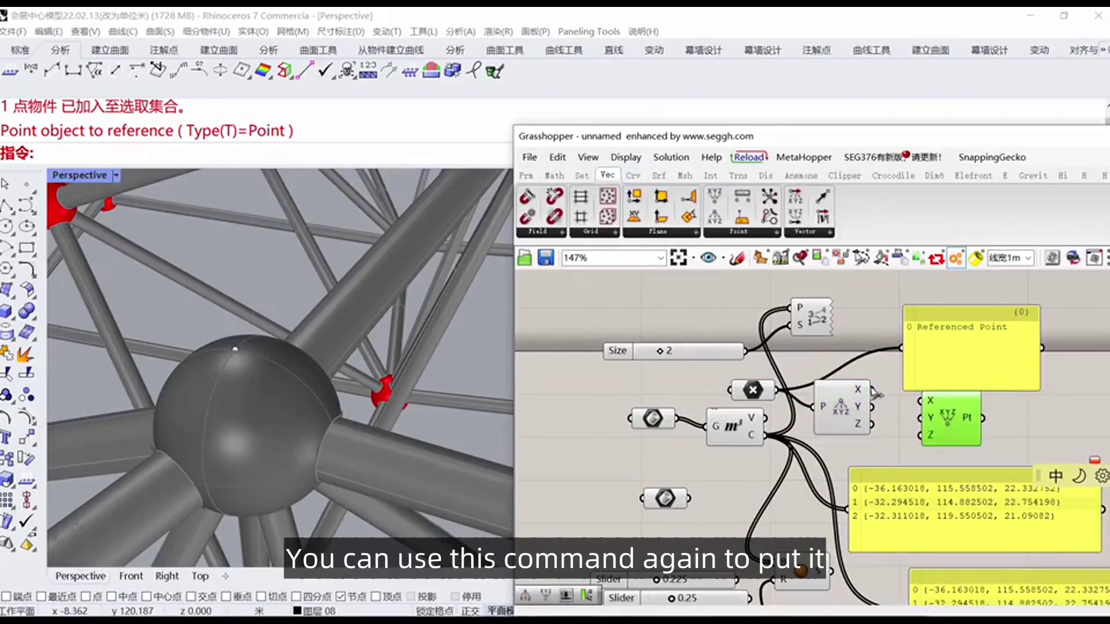
pyautogui.moveTo(872, 390); pyautogui.dragTo(921, 401)
pyautogui.moveTo(872, 407); pyautogui.dragTo(920, 418)
pyautogui.moveTo(872, 424); pyautogui.dragTo(914, 438)
# - Move the upper panel clear of the Construct Point component and connect the Pt output to it
pyautogui.moveTo(1005, 365); pyautogui.dragTo(1067, 364)
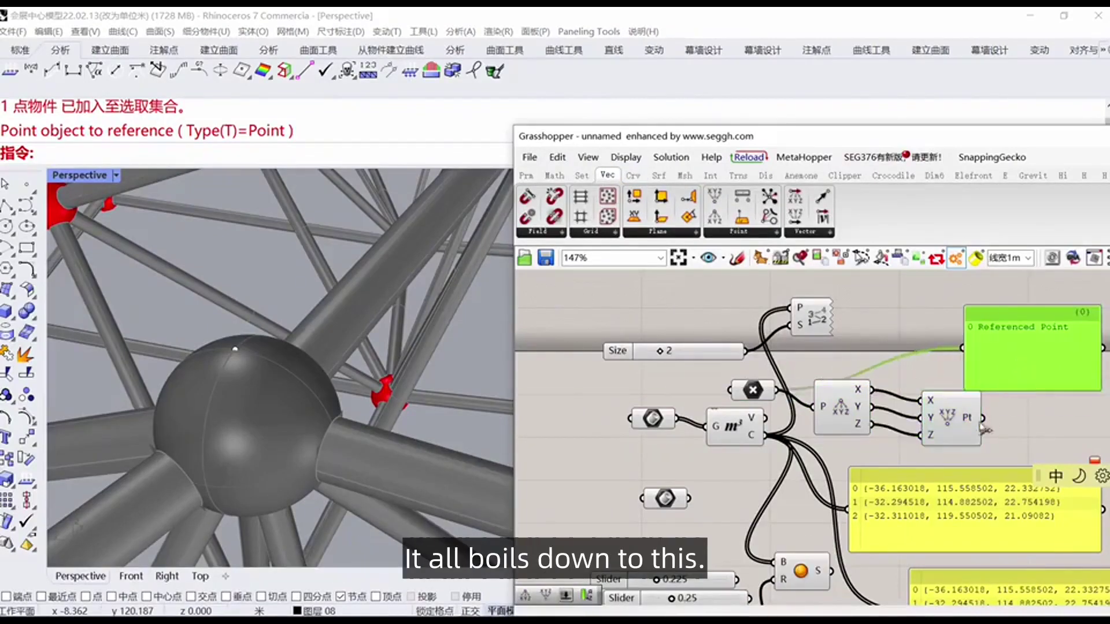
pyautogui.moveTo(982, 418); pyautogui.dragTo(963, 349)
pyautogui.moveTo(922, 362); pyautogui.dragTo(760, 358, button='right')
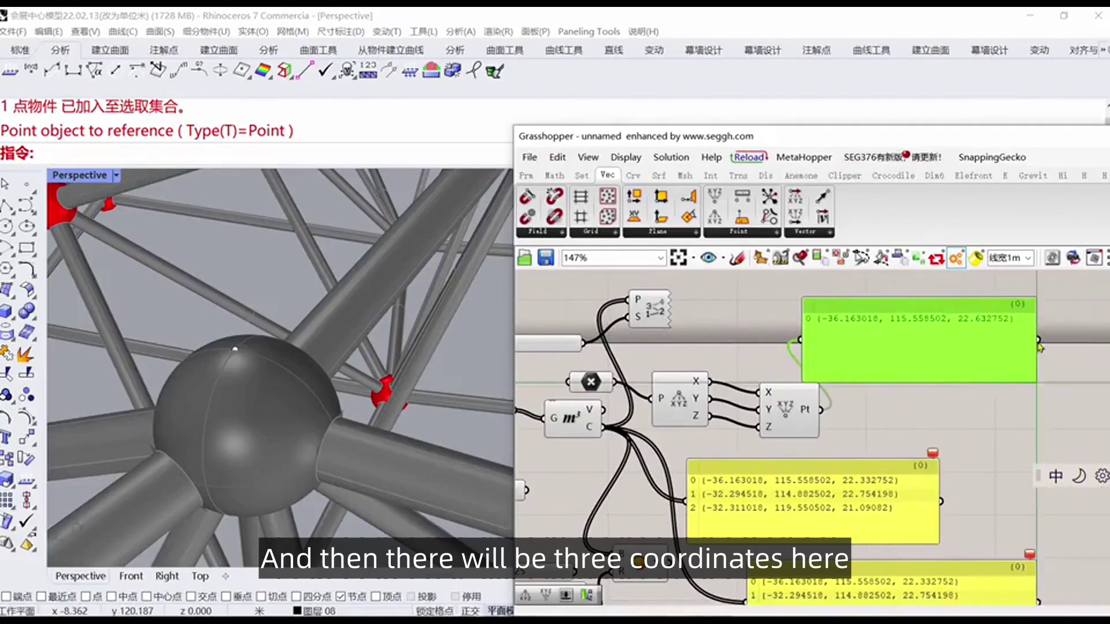
# - Copy all content of the coordinate panel and paste it into 888.csv starting at cell A5
pyautogui.rightClick(895, 337)
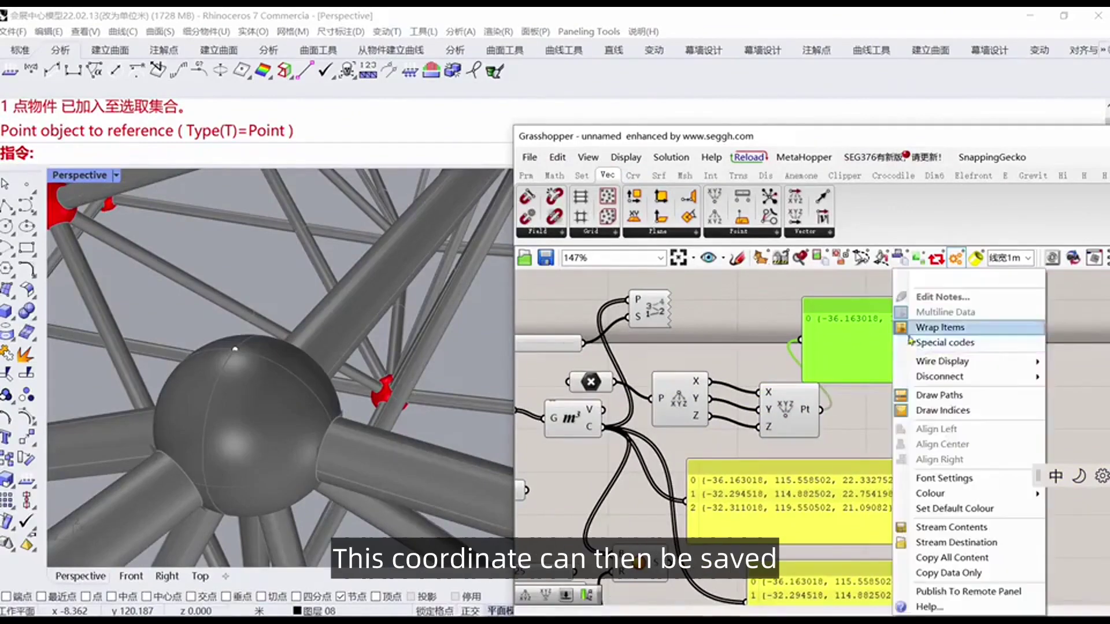
pyautogui.click(952, 558)
pyautogui.moveTo(251, 622)
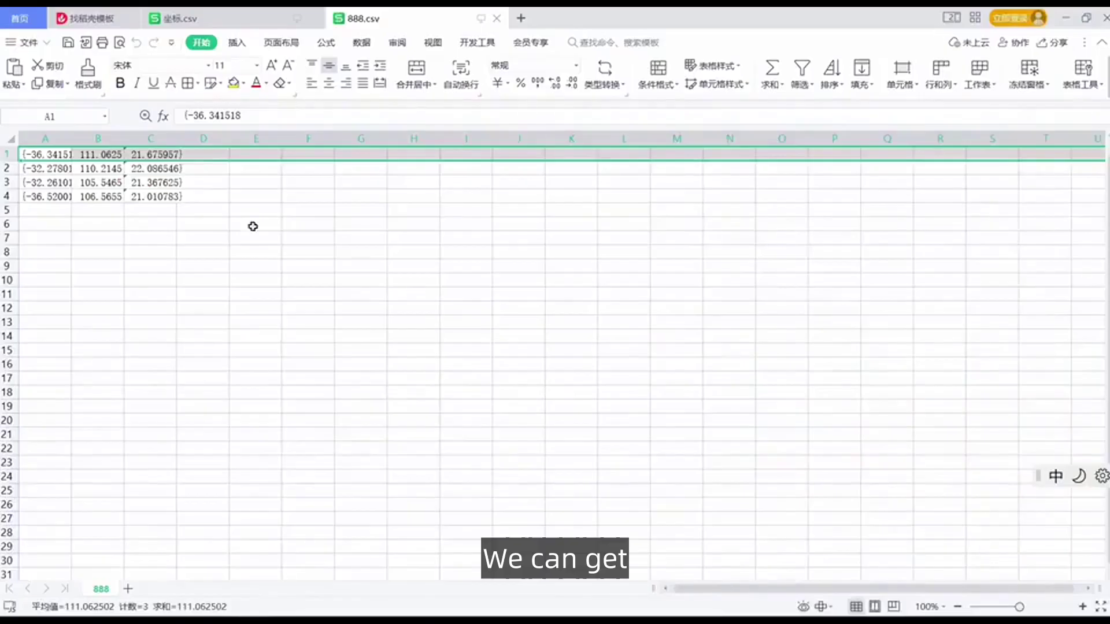
pyautogui.click(45, 210)
pyautogui.rightClick(45, 211)
pyautogui.click(104, 273)
pyautogui.click(208, 274)
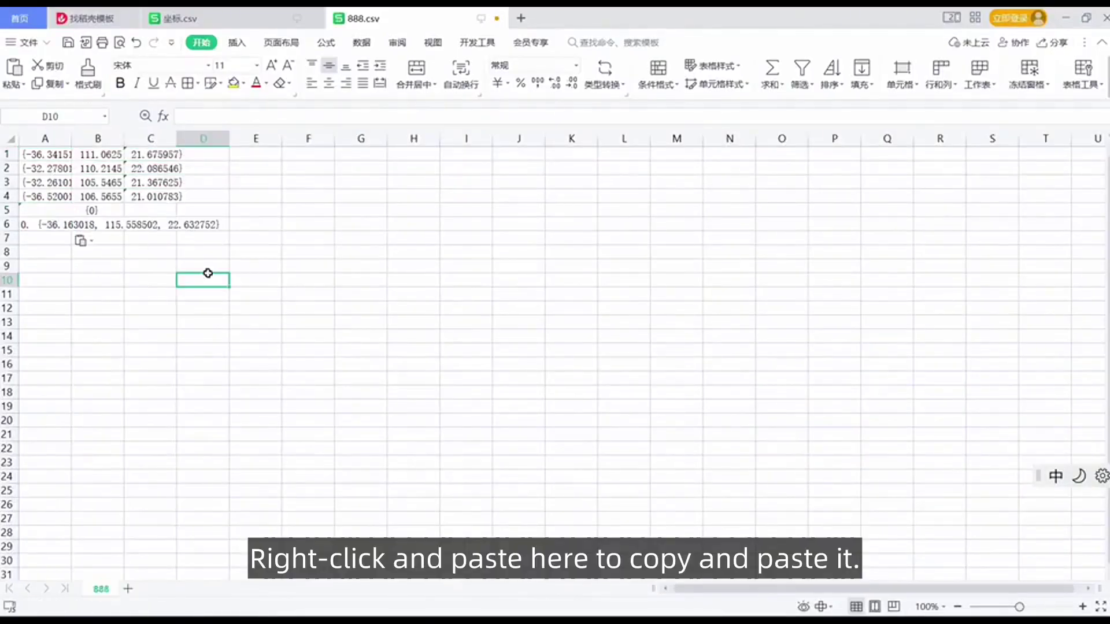
pyautogui.click(49, 229)
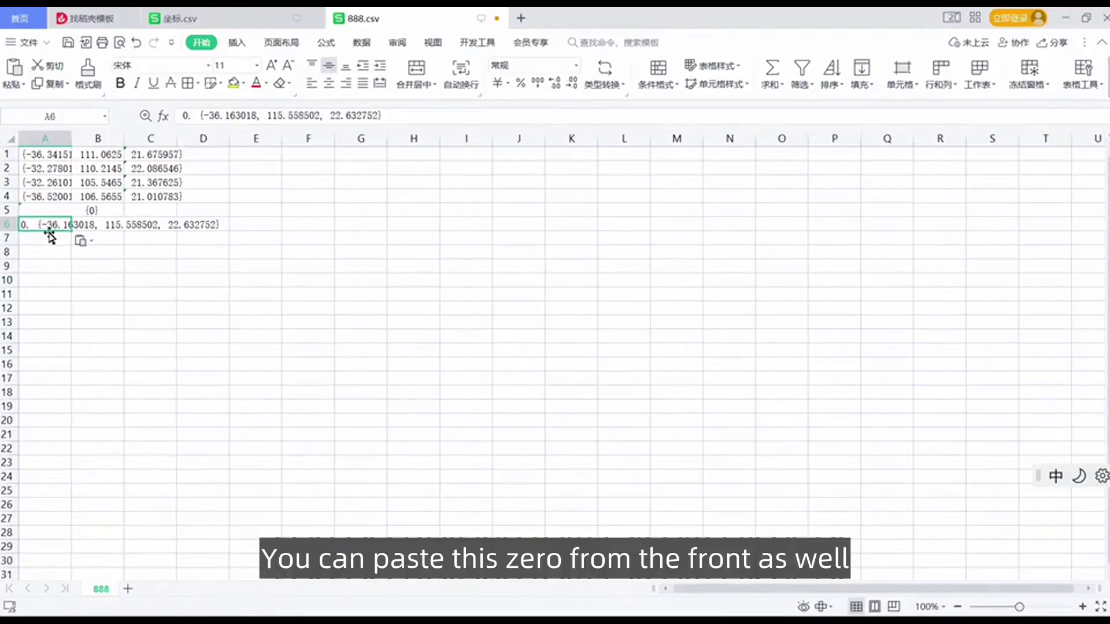
# - Switch back to the Rhino model and hide the open polysurface by the white keel
pyautogui.click(1065, 18)
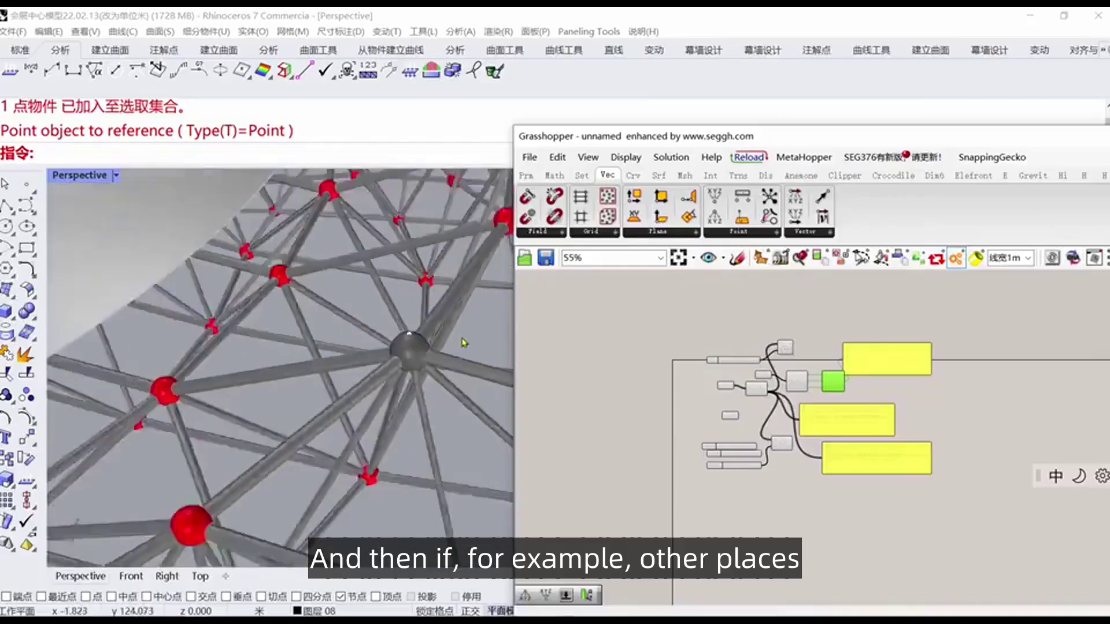
pyautogui.scroll(5, 220, 339)
pyautogui.click(220, 340)
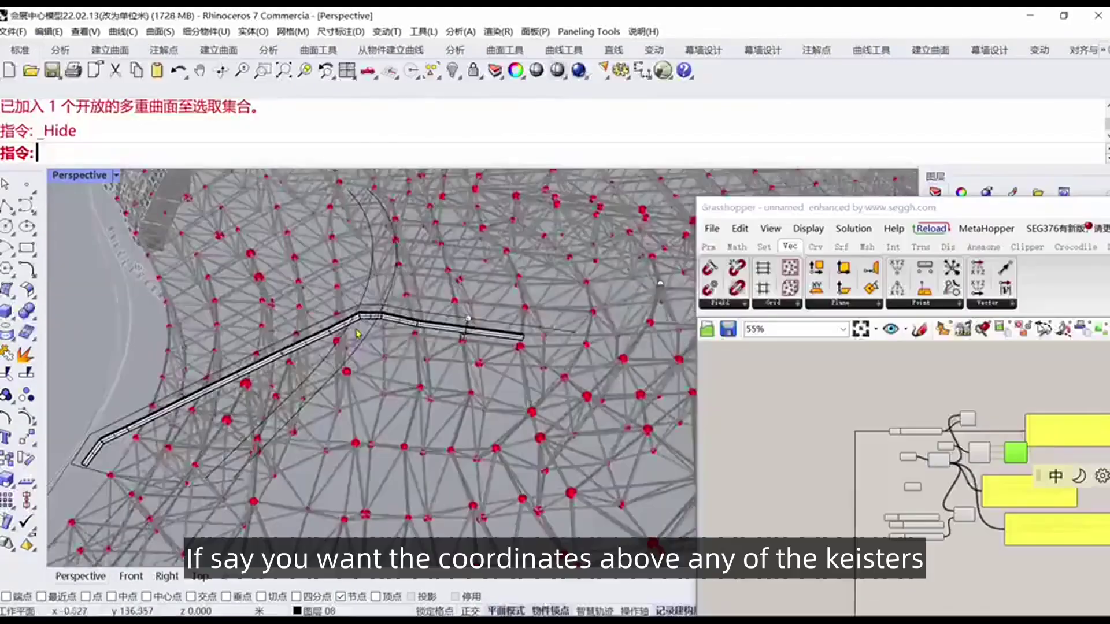
# - Place point objects at two nodes of the white keel, one at its upper bend and one at a segment joint
pyautogui.scroll(3, 607, 311)
pyautogui.scroll(4, 607, 310)
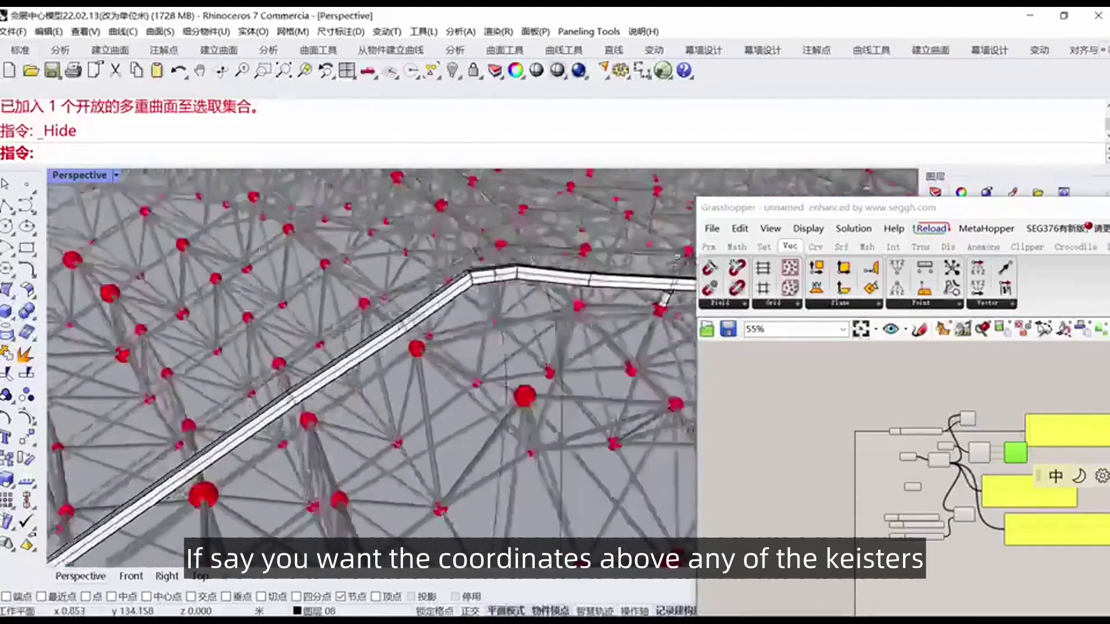
pyautogui.click(24, 189)
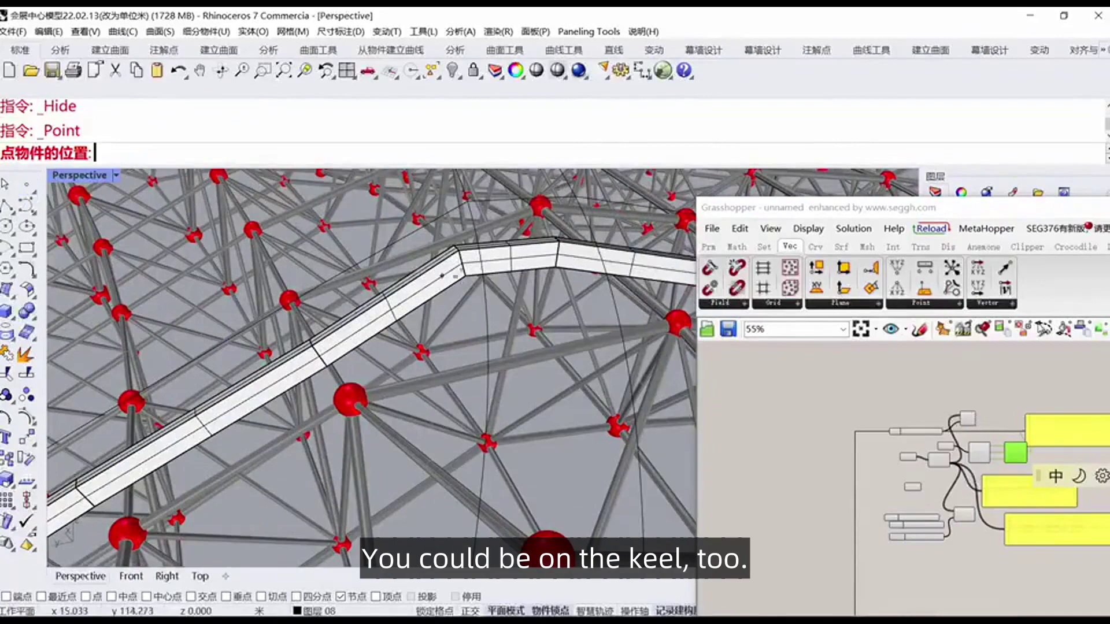
pyautogui.click(457, 250)
pyautogui.scroll(-5, 509, 266)
pyautogui.rightClick(355, 365)
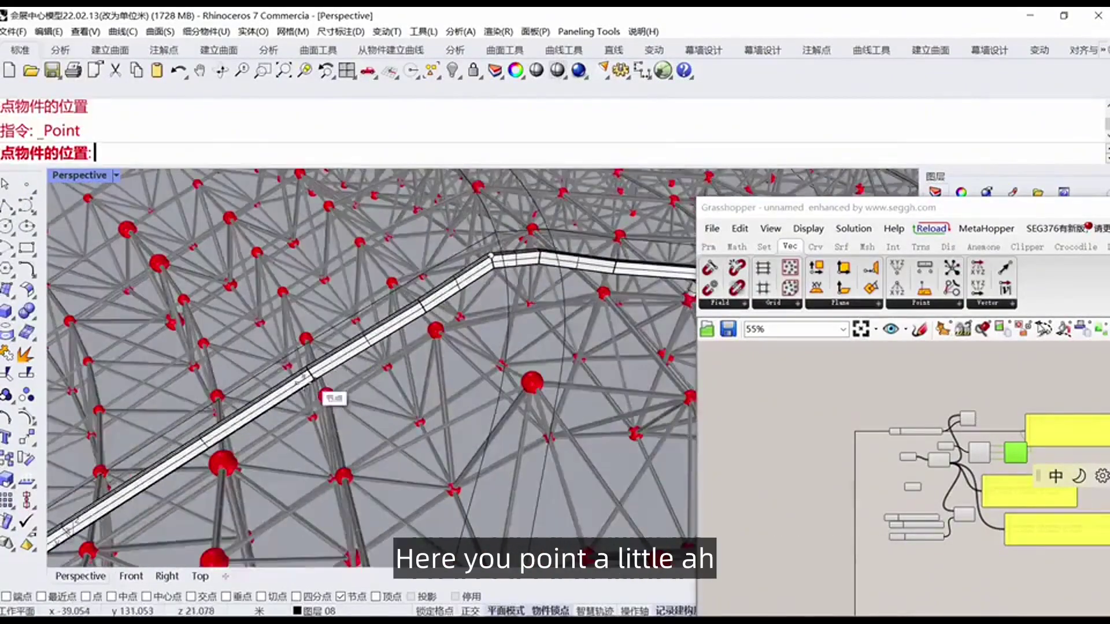
pyautogui.scroll(5, 304, 380)
pyautogui.click(316, 365)
pyautogui.scroll(-3, 306, 377)
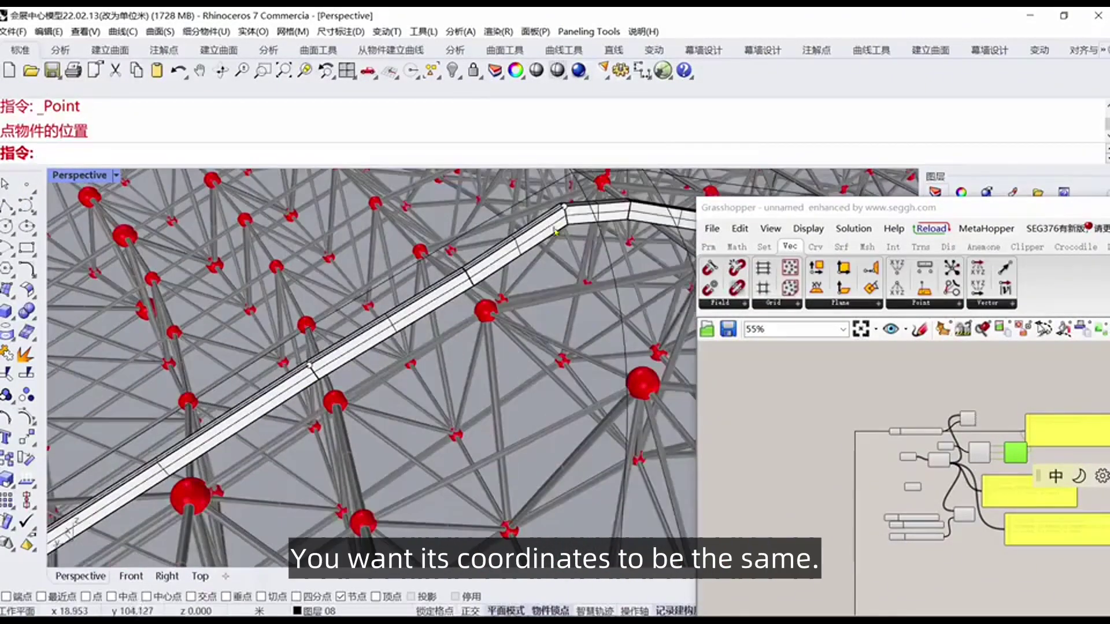
# - Add a Point parameter beside the existing one and reference the two point objects on the white keel as multiple points
pyautogui.click(1000, 403)
pyautogui.scroll(5, 1000, 403)
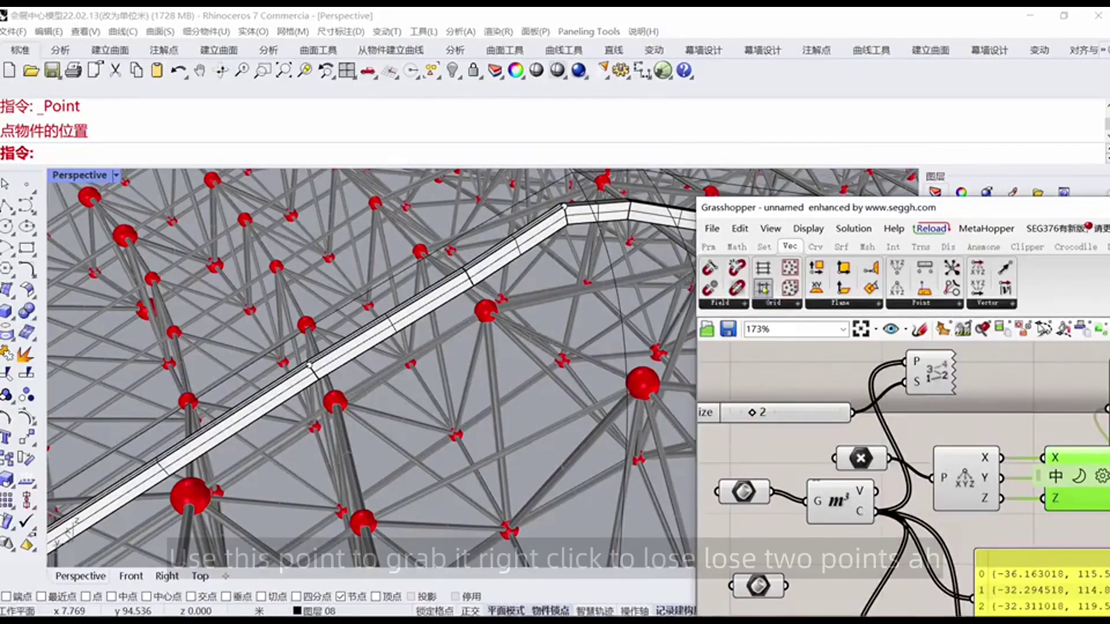
pyautogui.click(708, 246)
pyautogui.click(710, 287)
pyautogui.click(766, 458)
pyautogui.rightClick(771, 458)
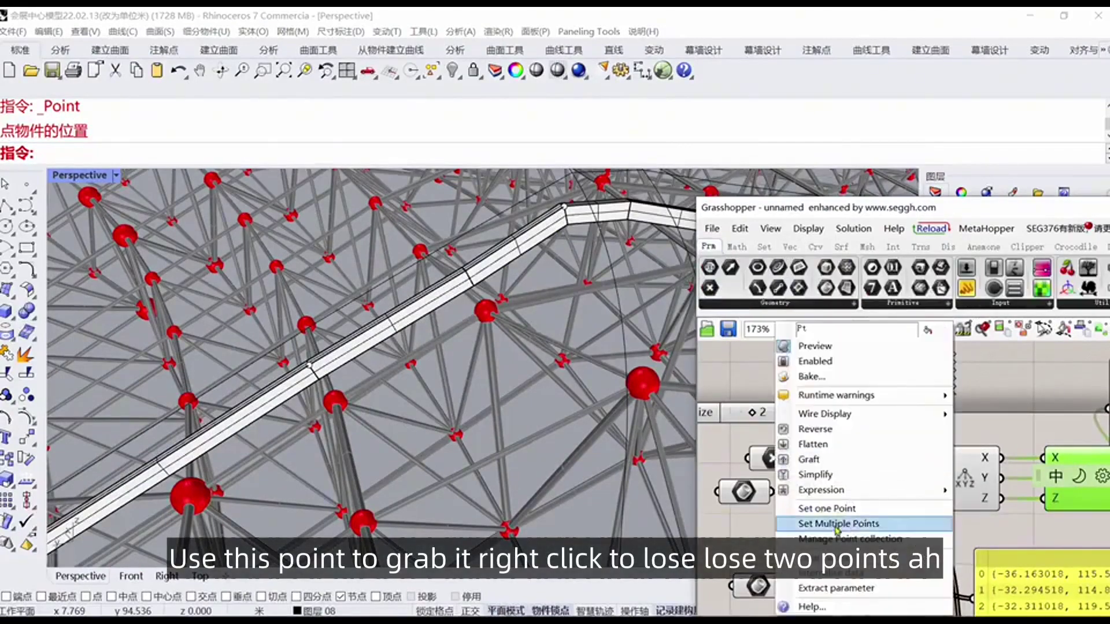
pyautogui.click(837, 524)
pyautogui.press('Return')
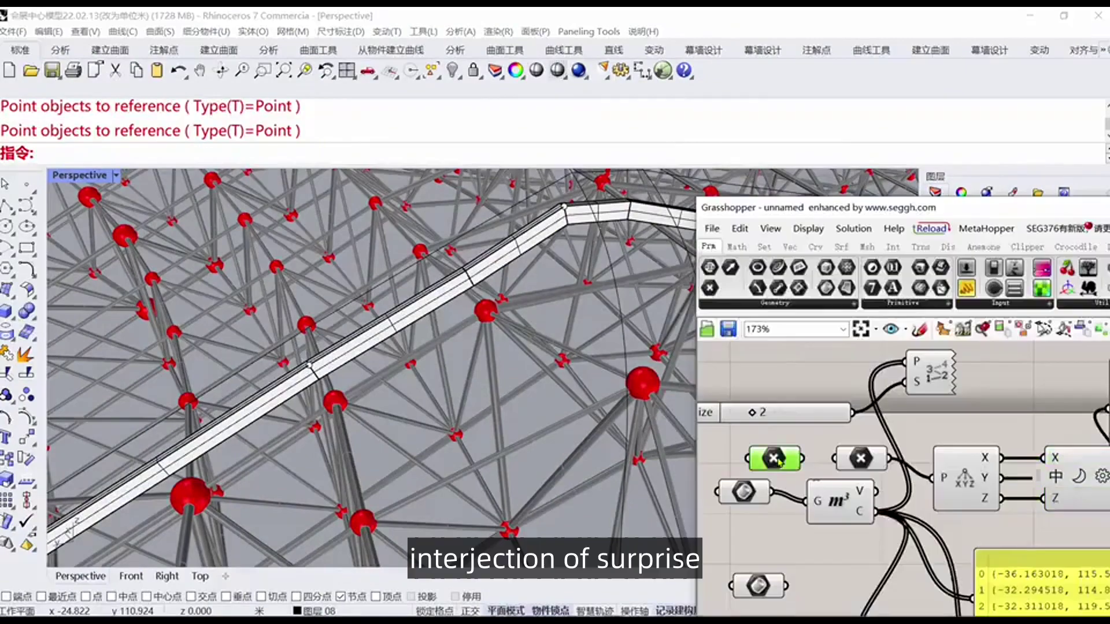
# - Feed the new Point parameter into the point deconstruction component and check the keel points' coordinates in the upper panel
pyautogui.rightClick(779, 461)
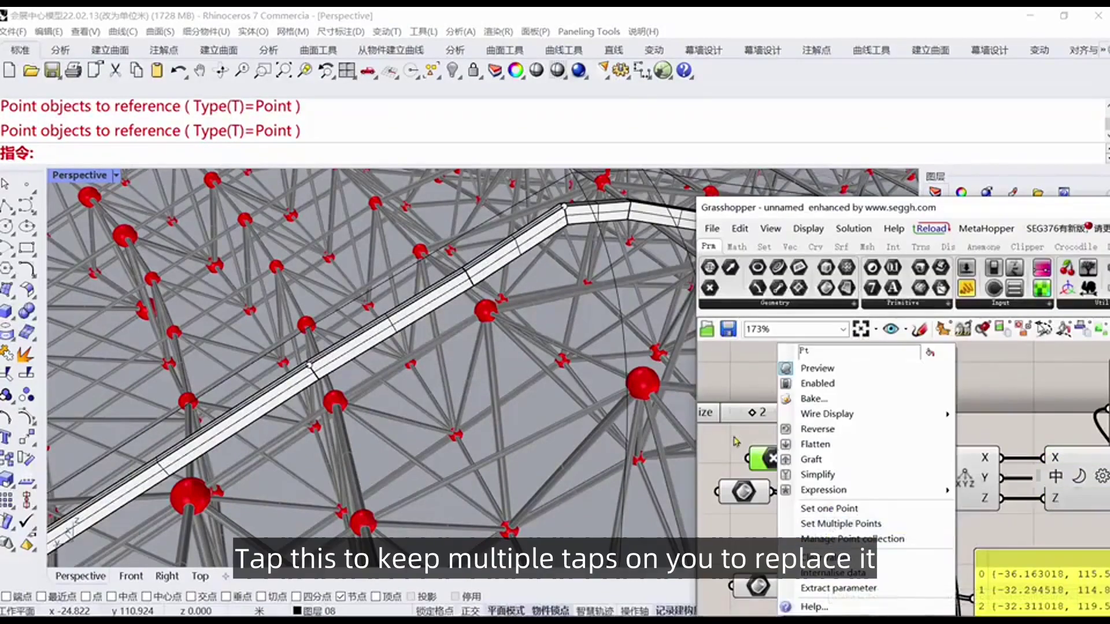
pyautogui.click(800, 462)
pyautogui.moveTo(1064, 466); pyautogui.dragTo(831, 465, button='right')
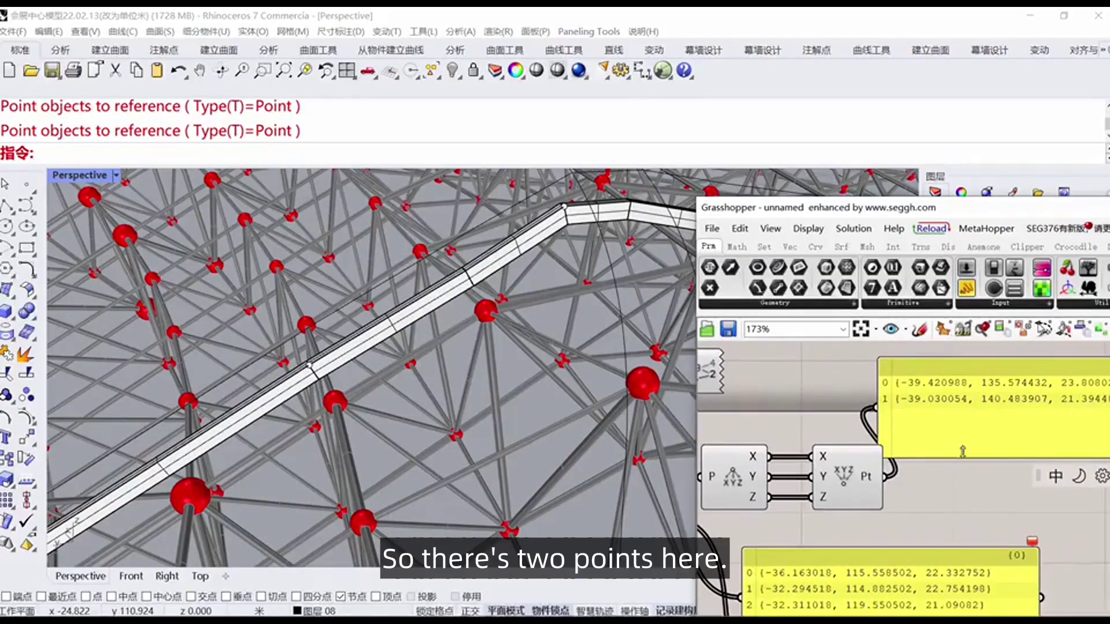
pyautogui.moveTo(765, 499); pyautogui.dragTo(905, 393)
pyautogui.moveTo(885, 477); pyautogui.dragTo(906, 387)
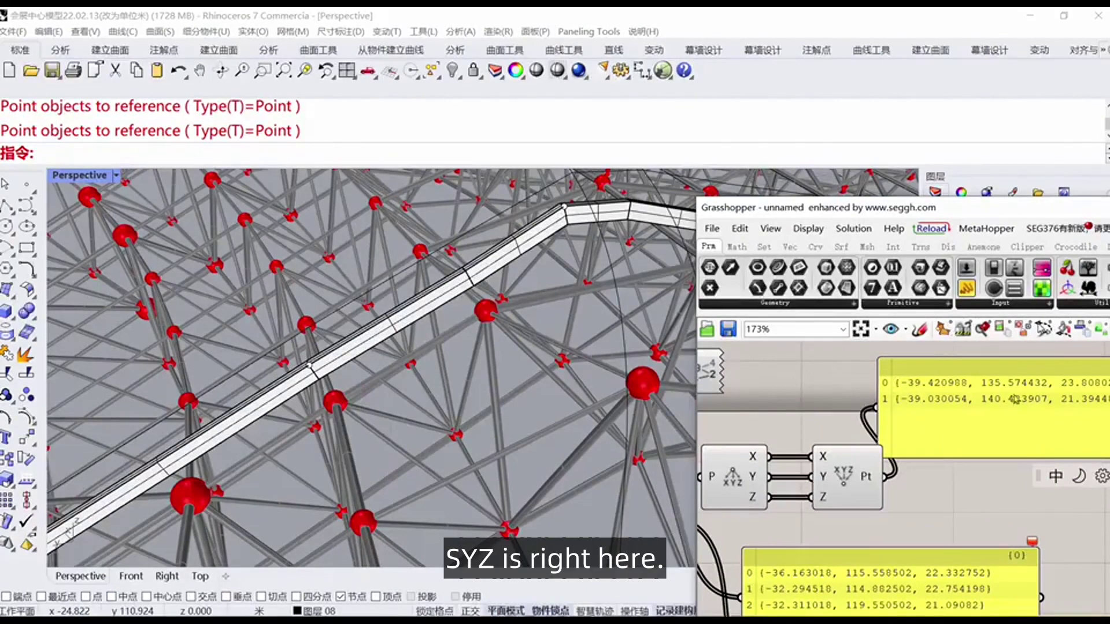
# - Evaluate the coordinates of the point object at the keel's upper bend with EvaluatePt and compare them with the Grasshopper panel
pyautogui.scroll(5, 460, 370)
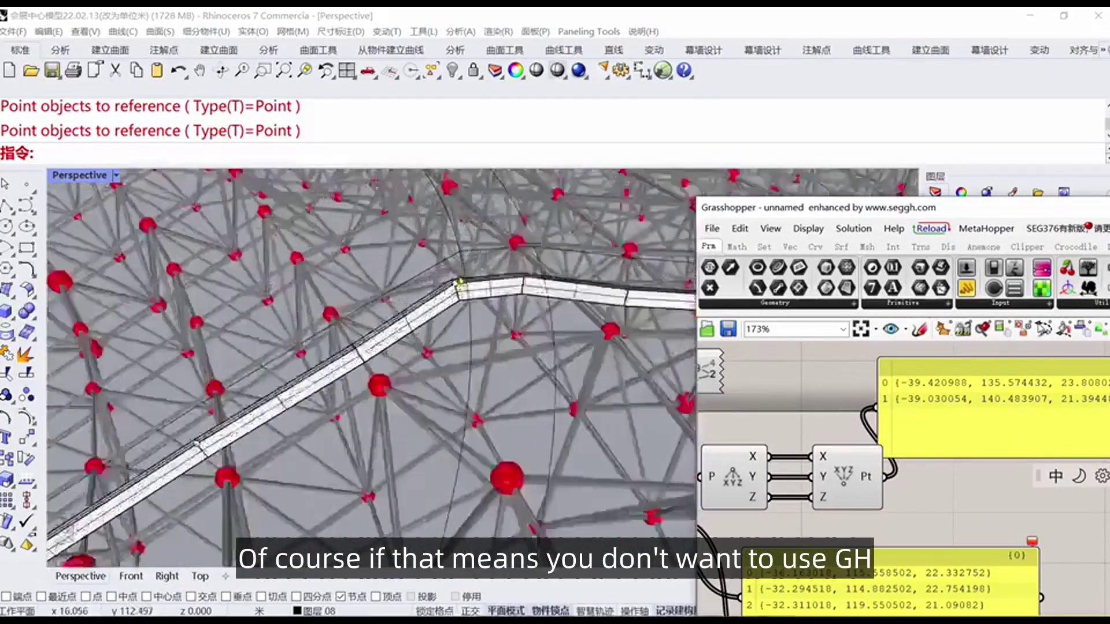
pyautogui.click(456, 291)
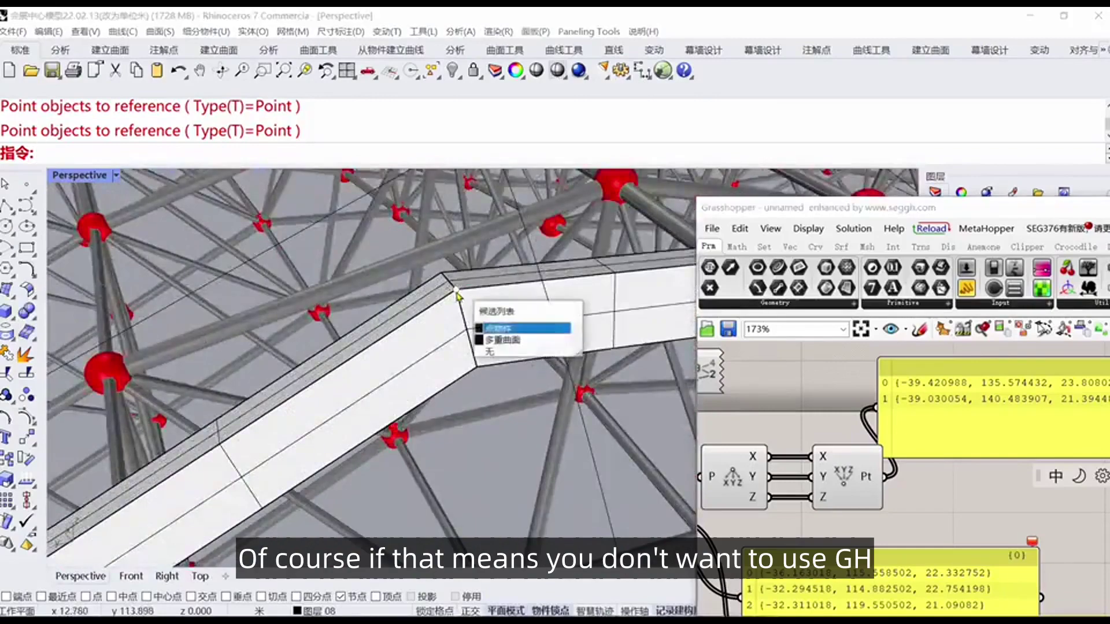
pyautogui.click(489, 328)
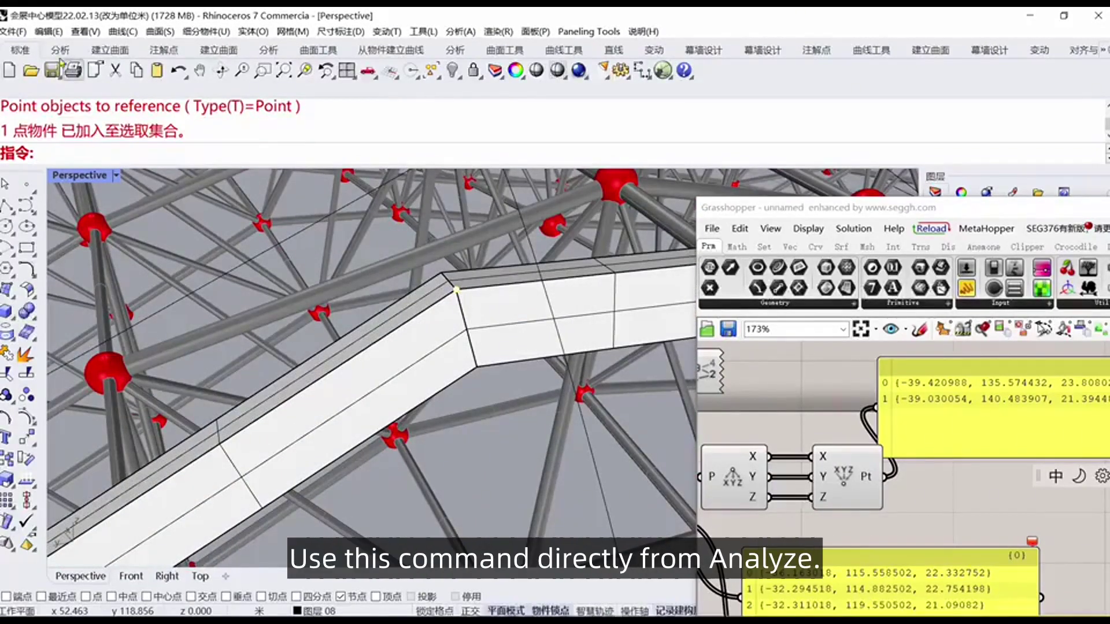
pyautogui.click(60, 53)
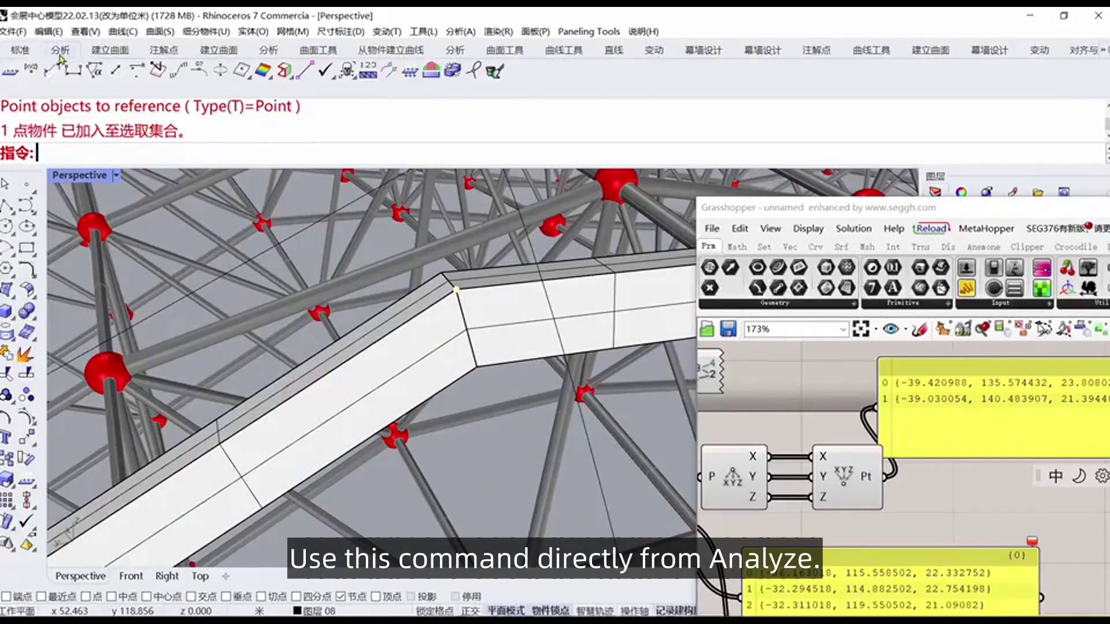
pyautogui.click(31, 72)
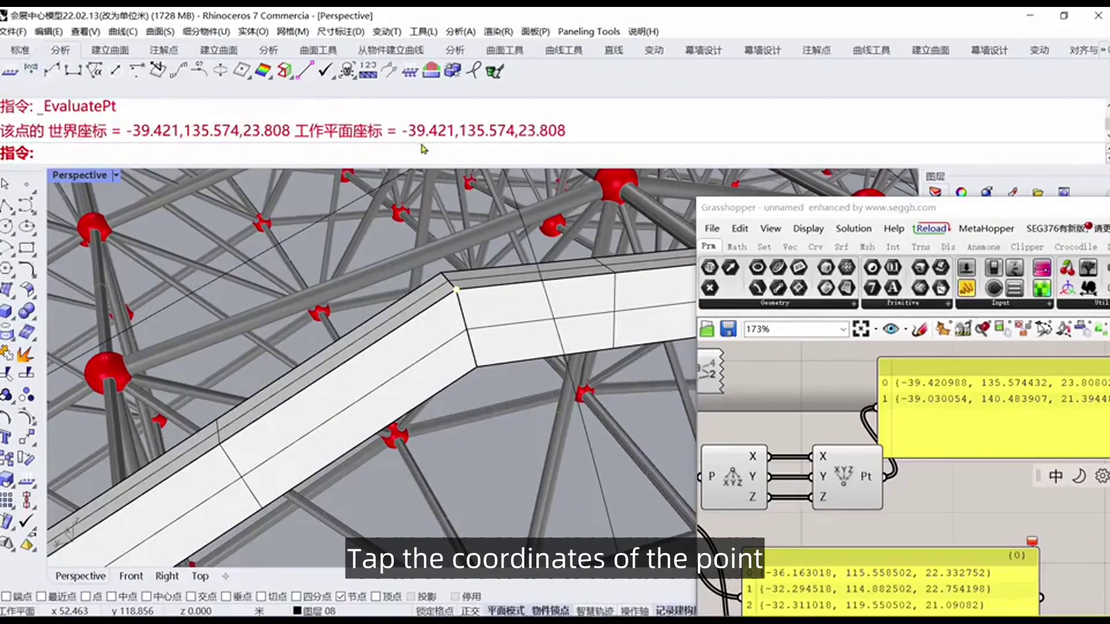
pyautogui.moveTo(734, 200); pyautogui.dragTo(297, 182)
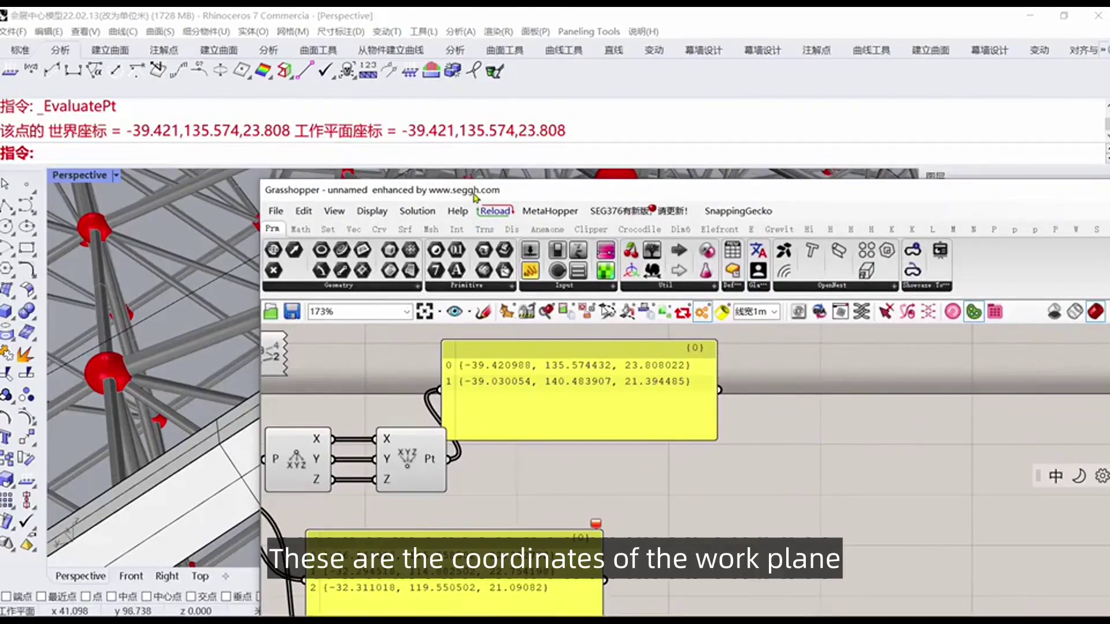
pyautogui.moveTo(474, 197); pyautogui.dragTo(718, 239)
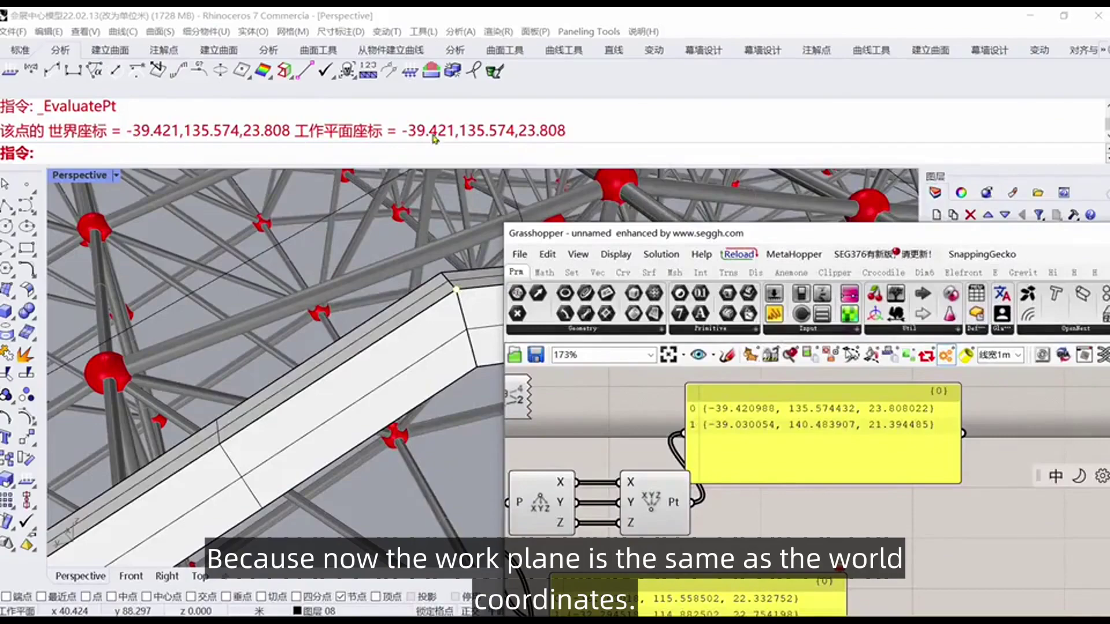
# - Examine where the coordinate origin and the work plane axes lie relative to the whole building model
pyautogui.scroll(-10, 395, 281)
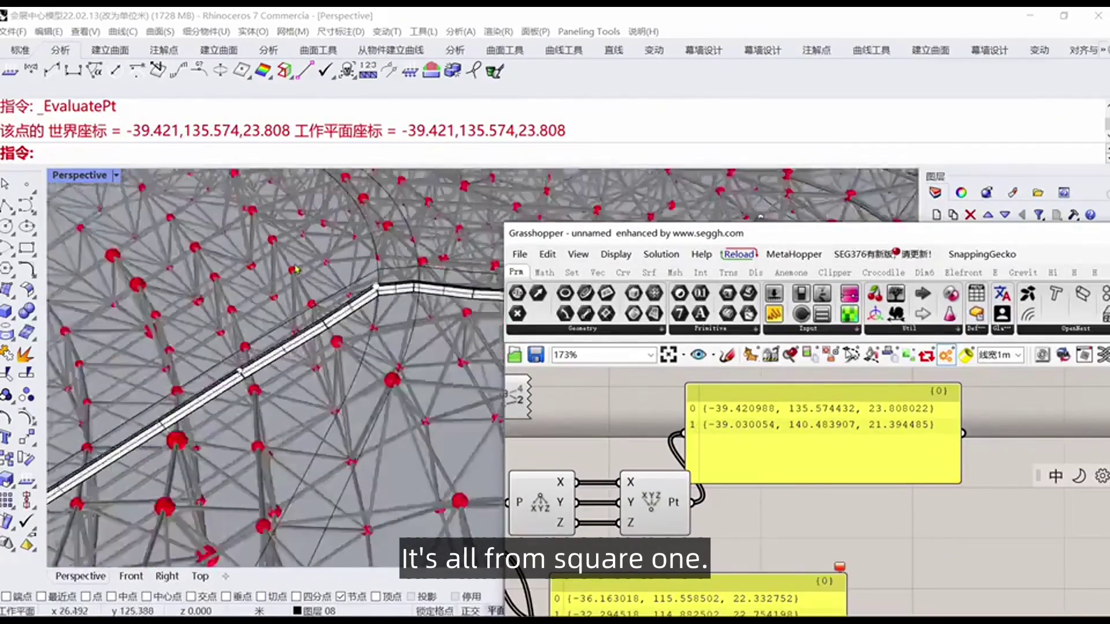
pyautogui.scroll(-10, 395, 282)
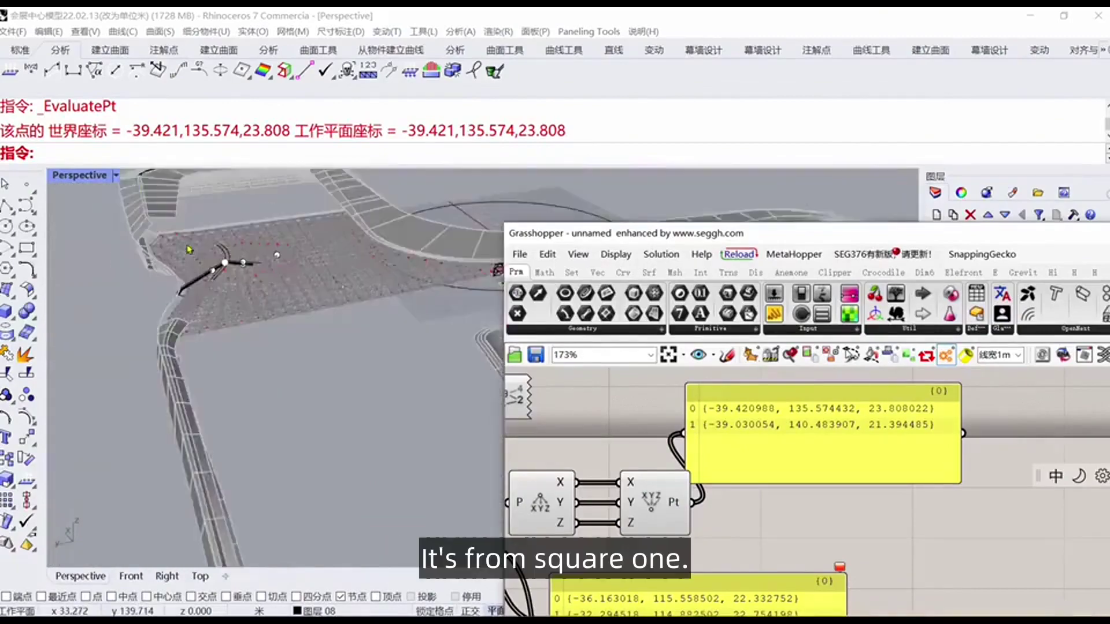
pyautogui.scroll(8, 408, 280)
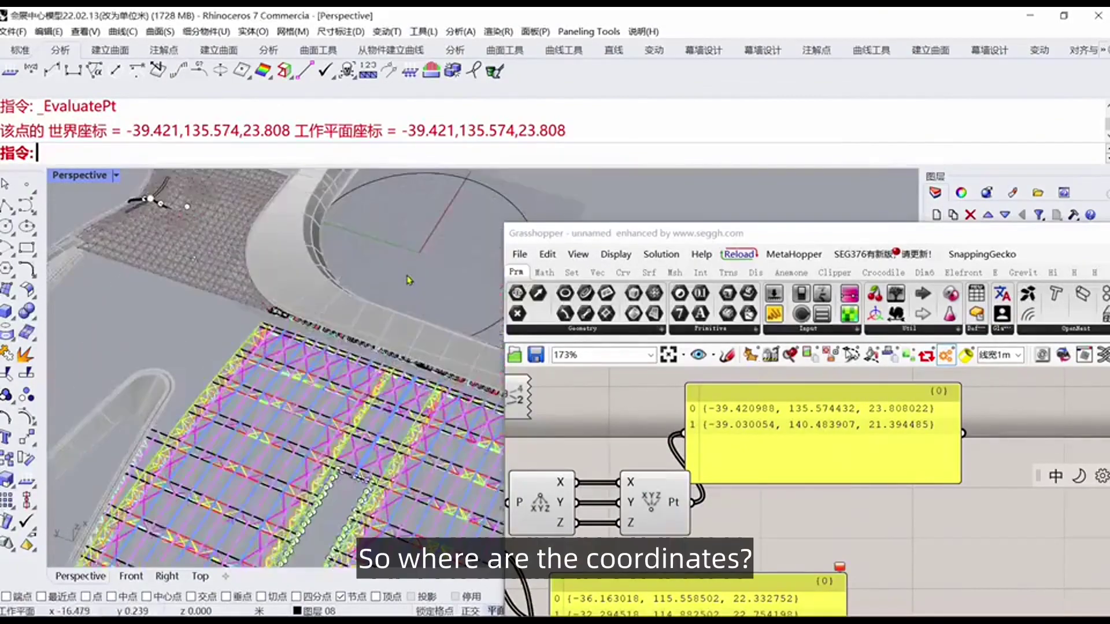
pyautogui.scroll(-1, 328, 283)
pyautogui.moveTo(328, 283); pyautogui.dragTo(439, 236, button='right')
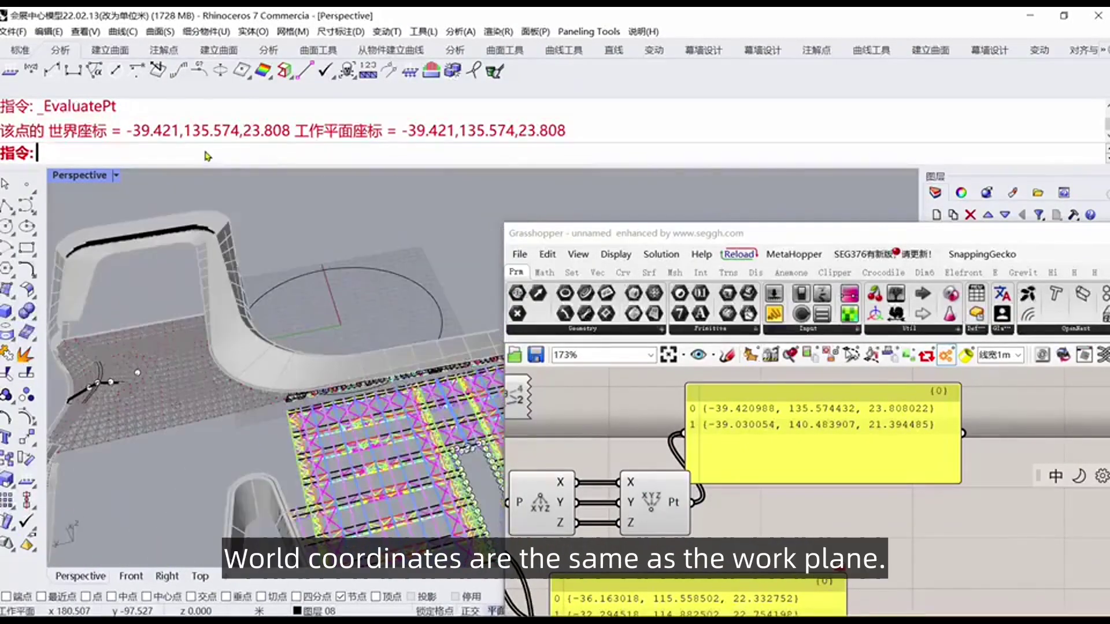